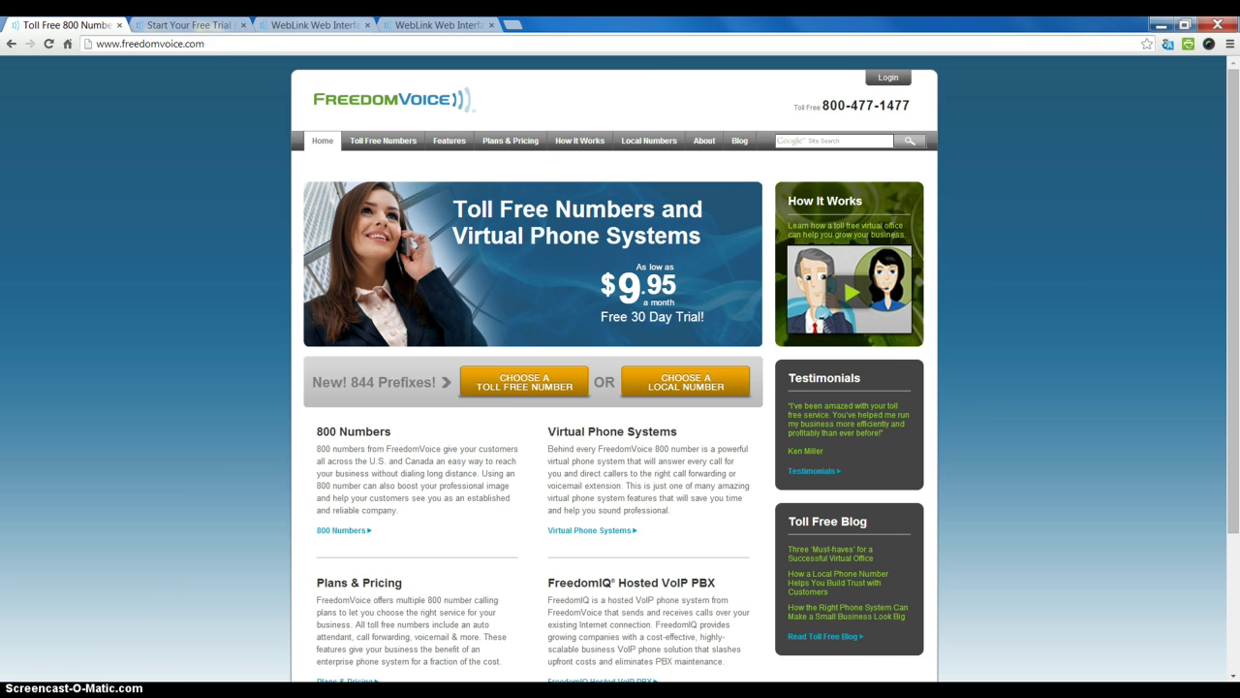
- Open the downloads page in WebLink's support resources and review the CounterPath X-Lite 4.0 Softphone section
click(281, 26)
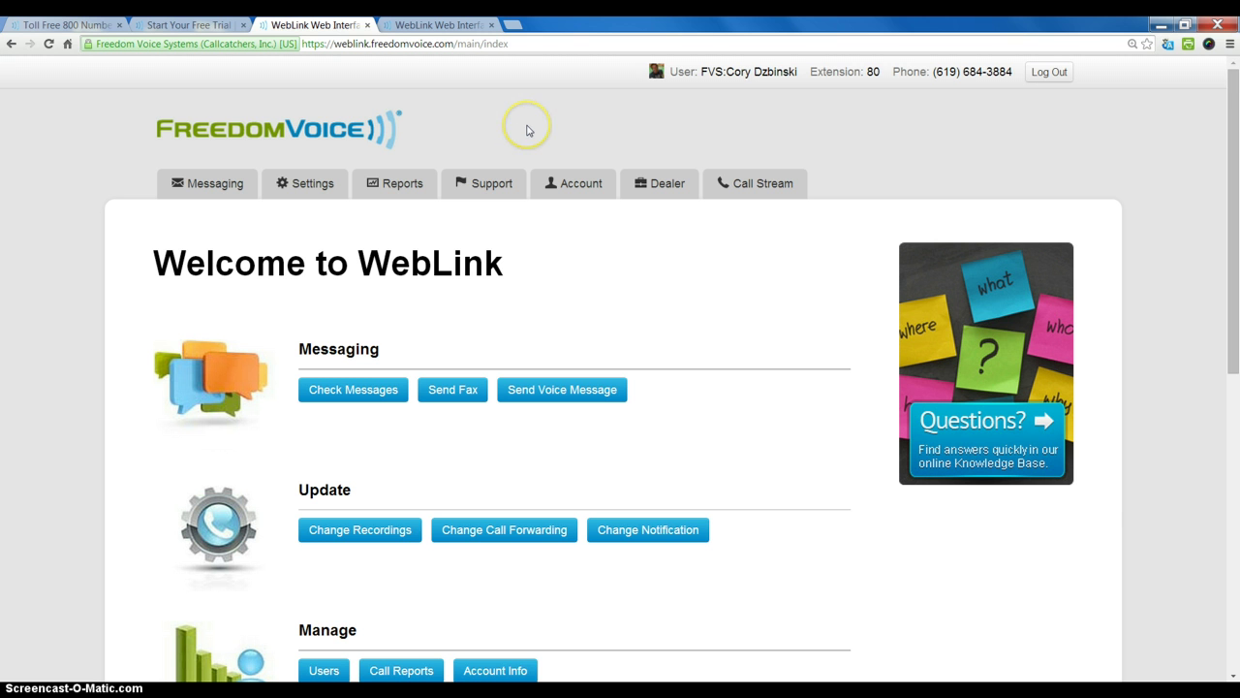
mouse_move(484, 184)
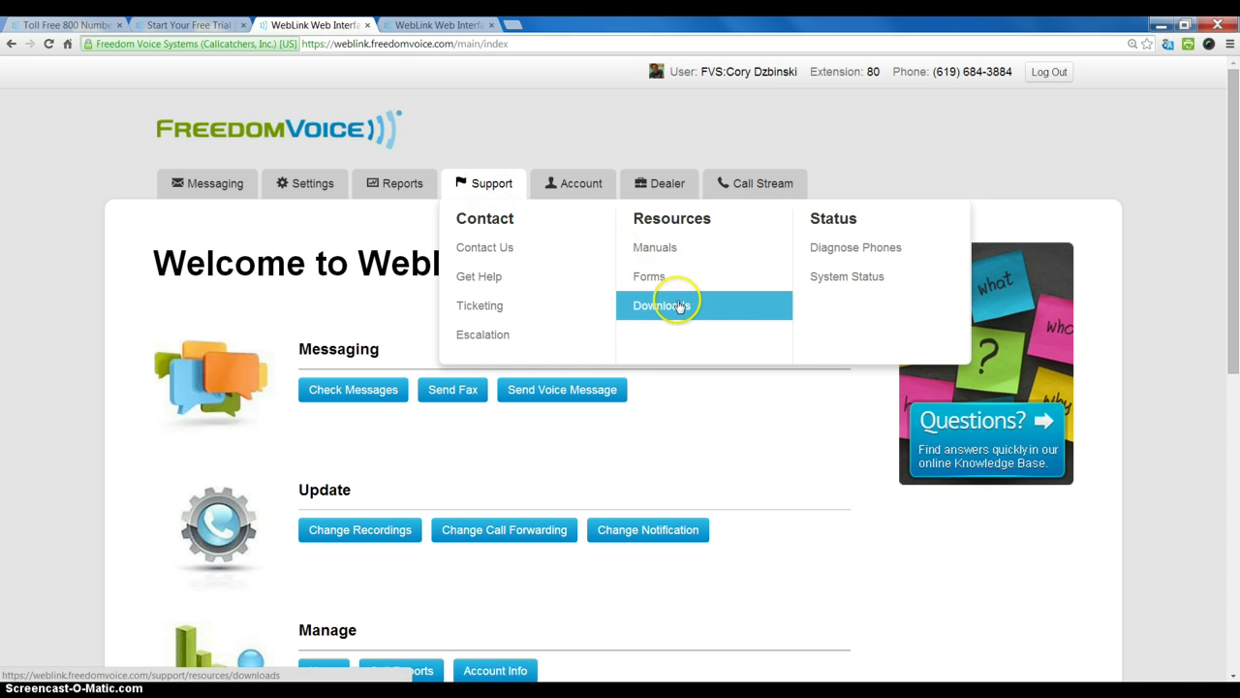
click(679, 307)
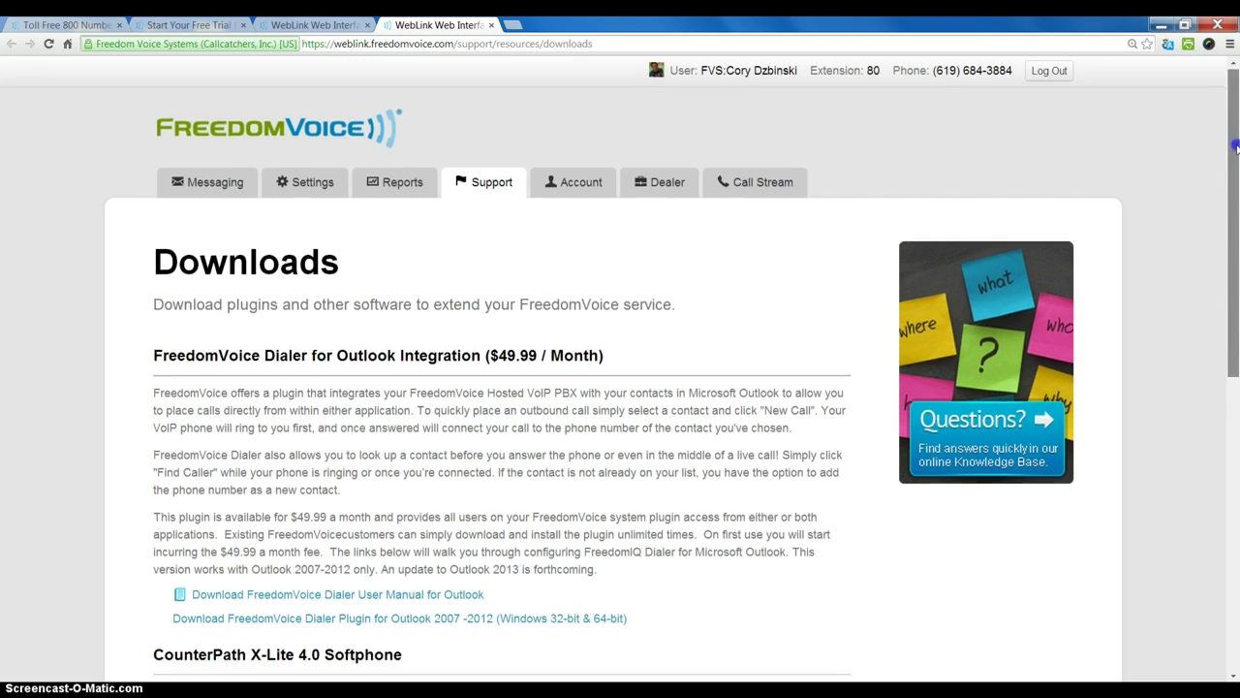
drag(1234, 155, 1189, 319)
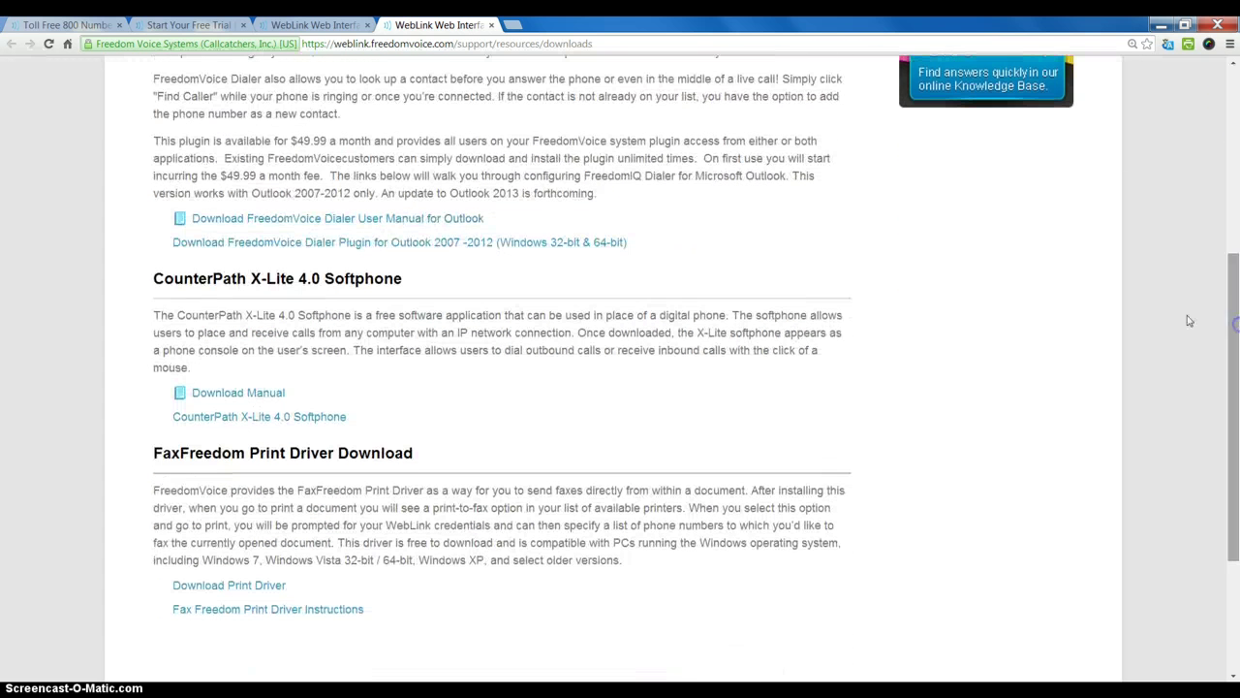
drag(152, 278, 407, 278)
click(407, 278)
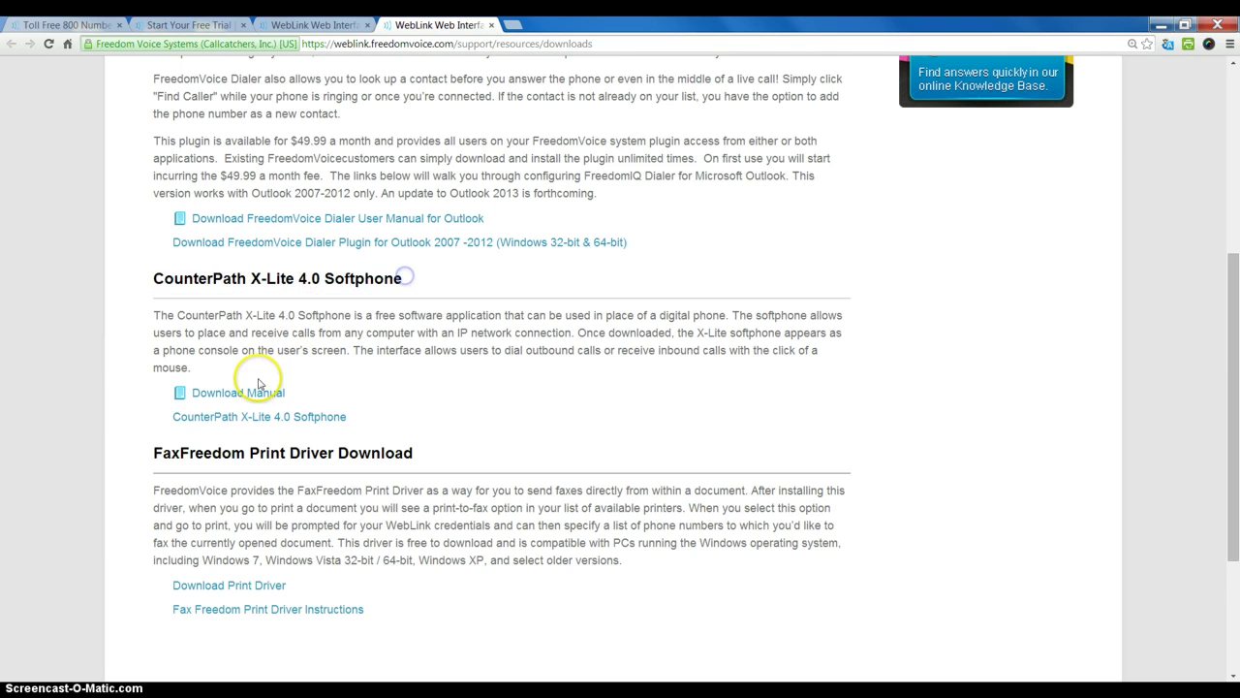
- Return to the WebLink welcome page and open the form for activating phones
click(288, 22)
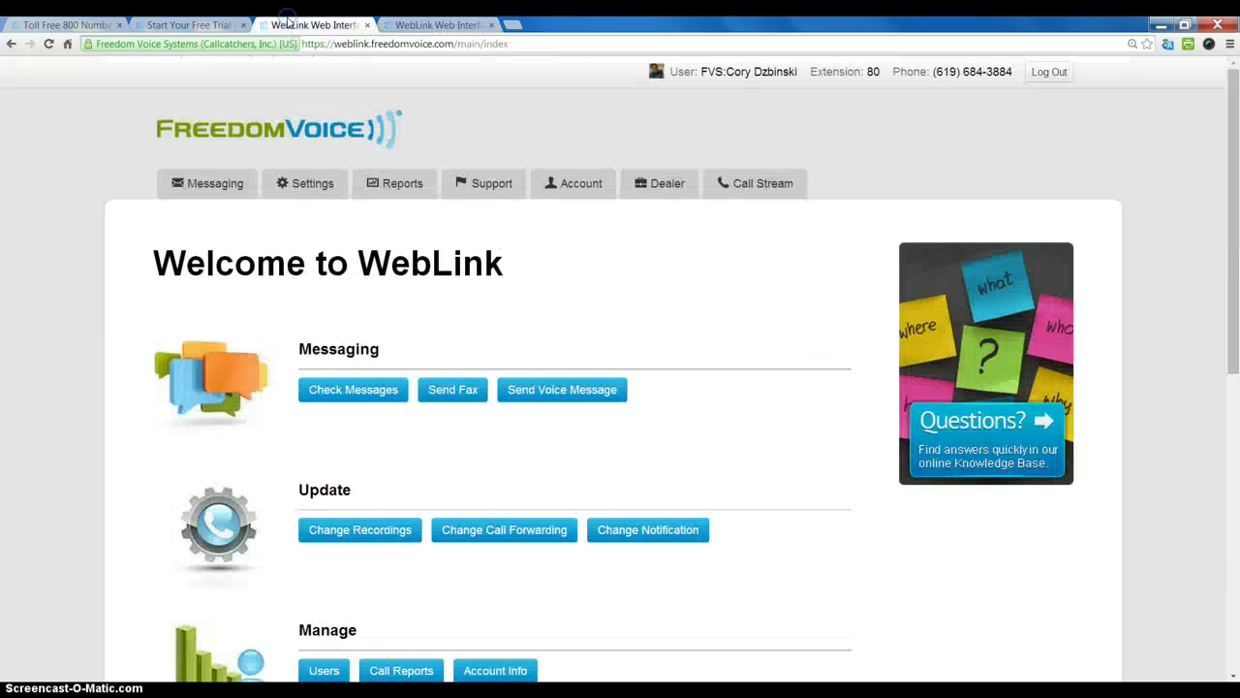
click(1042, 160)
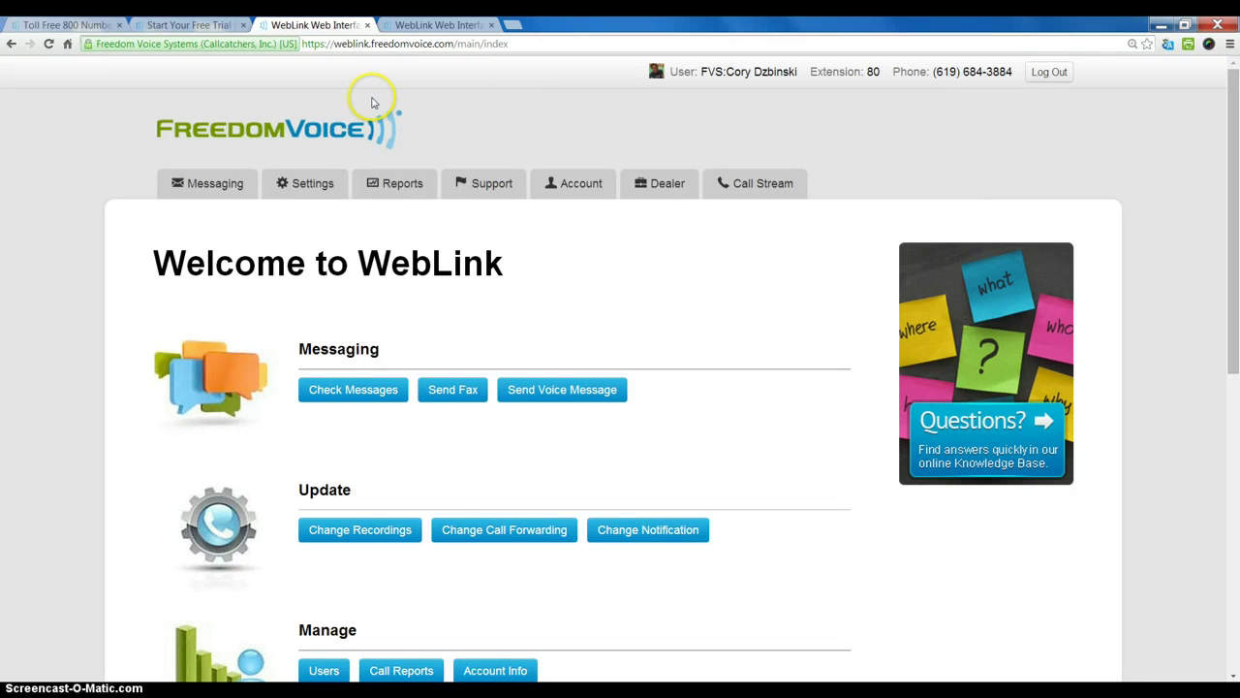
mouse_move(311, 184)
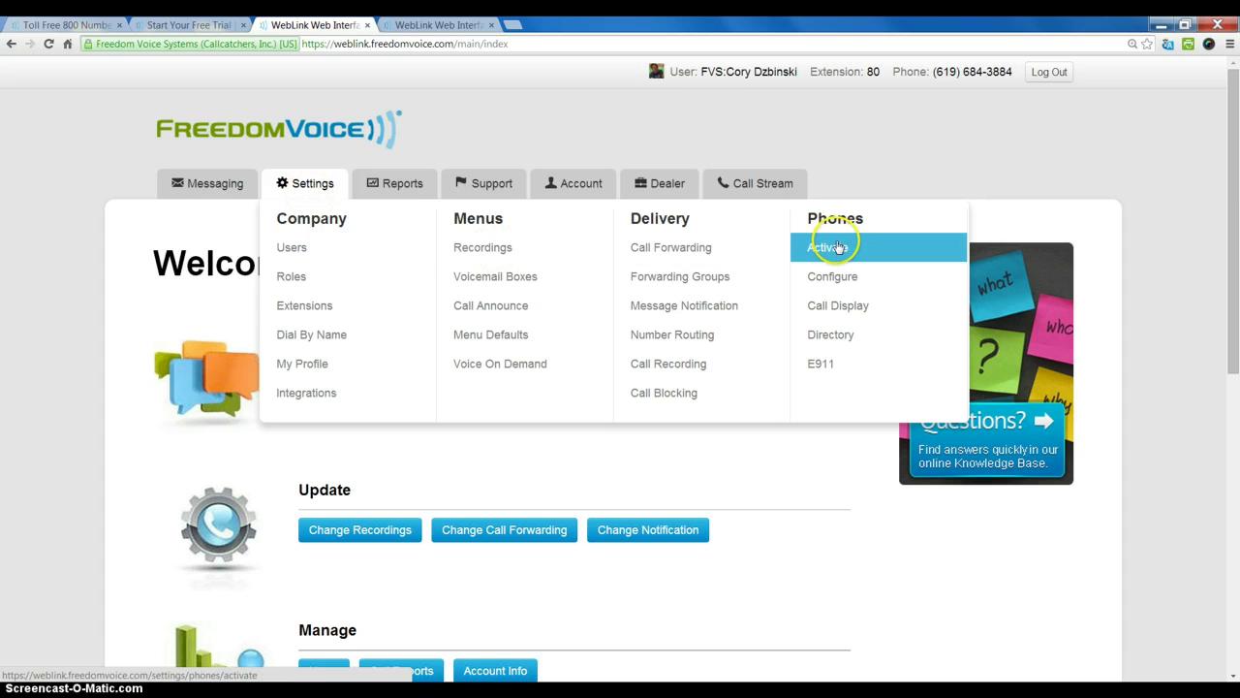
click(839, 250)
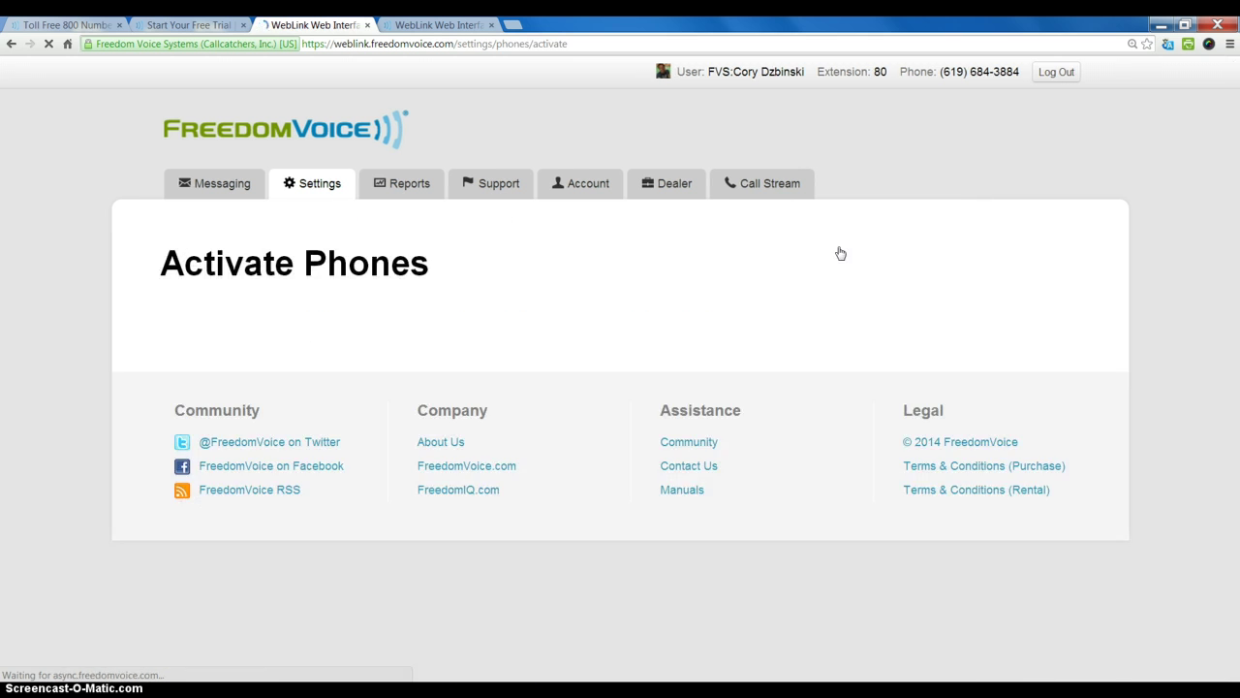
scroll(1209, 190, down, 3)
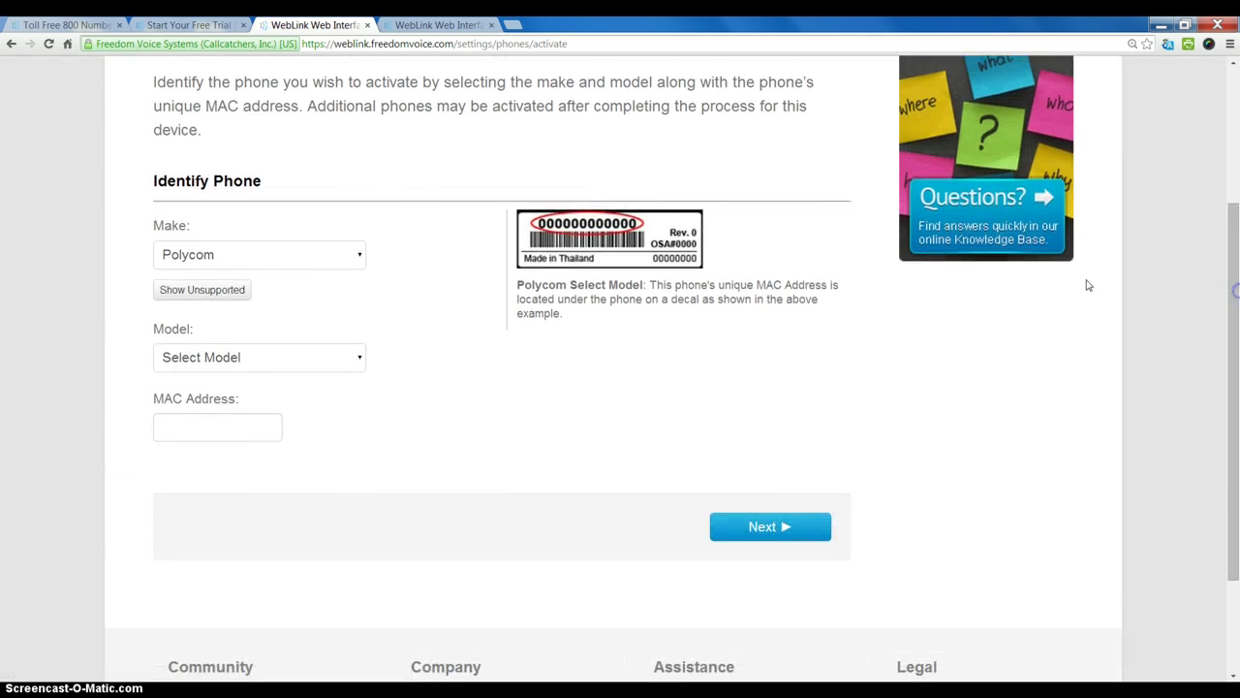
- Include unsupported phones in the choices and identify the phone as make Counterpath, model X-Lite 4.0
click(299, 257)
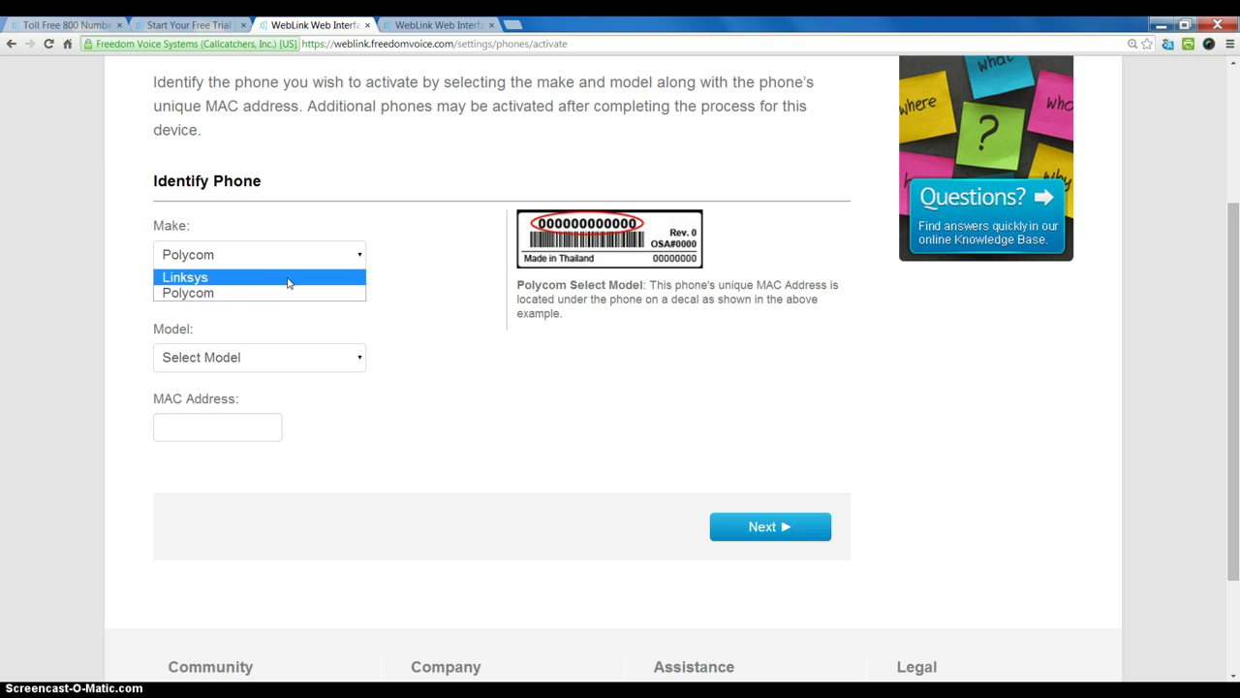
click(266, 308)
click(226, 296)
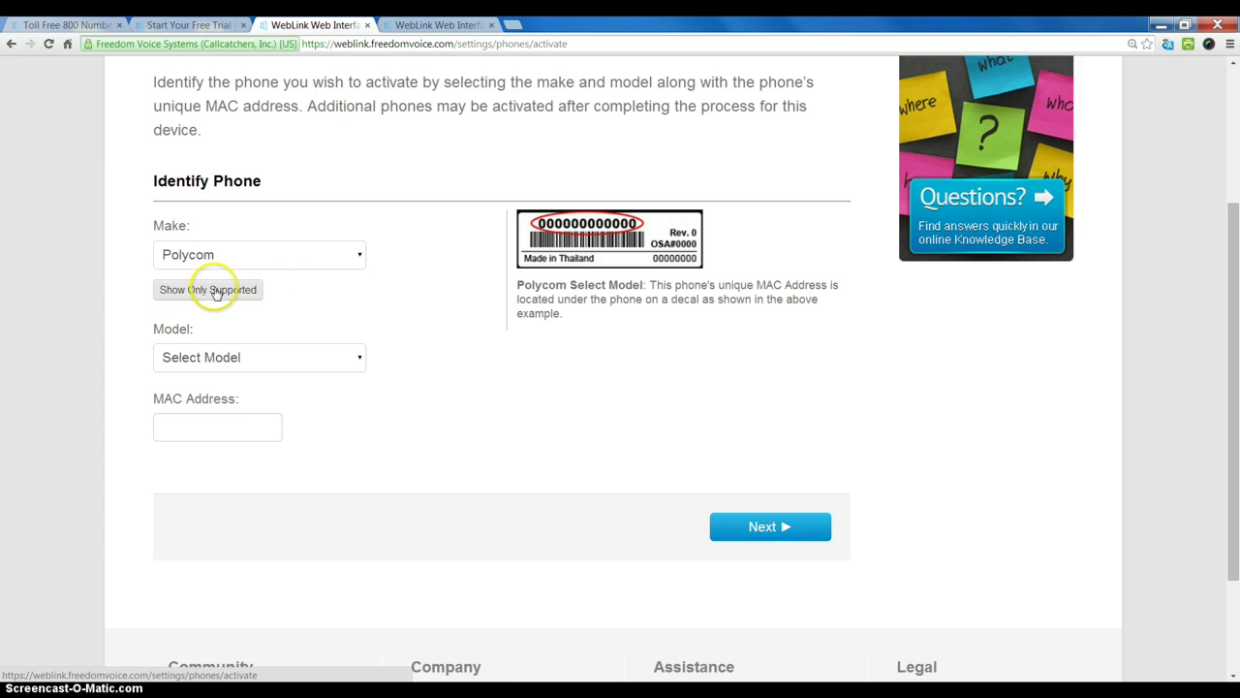
click(359, 254)
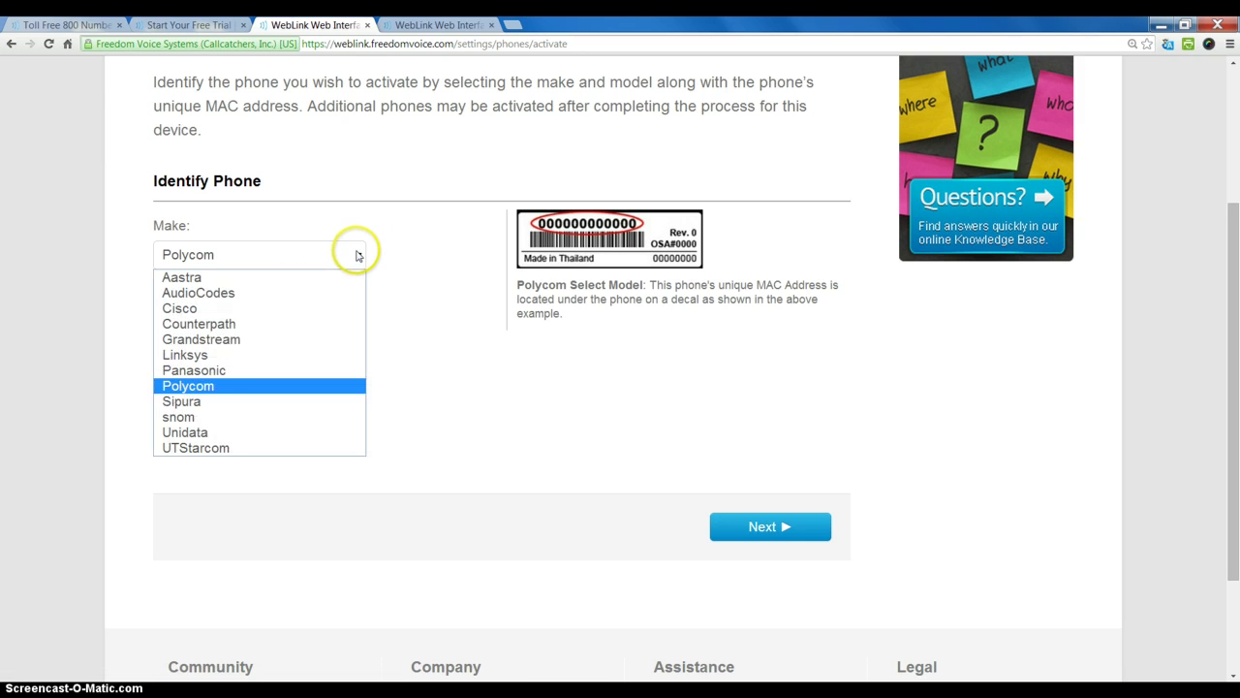
click(288, 323)
click(274, 355)
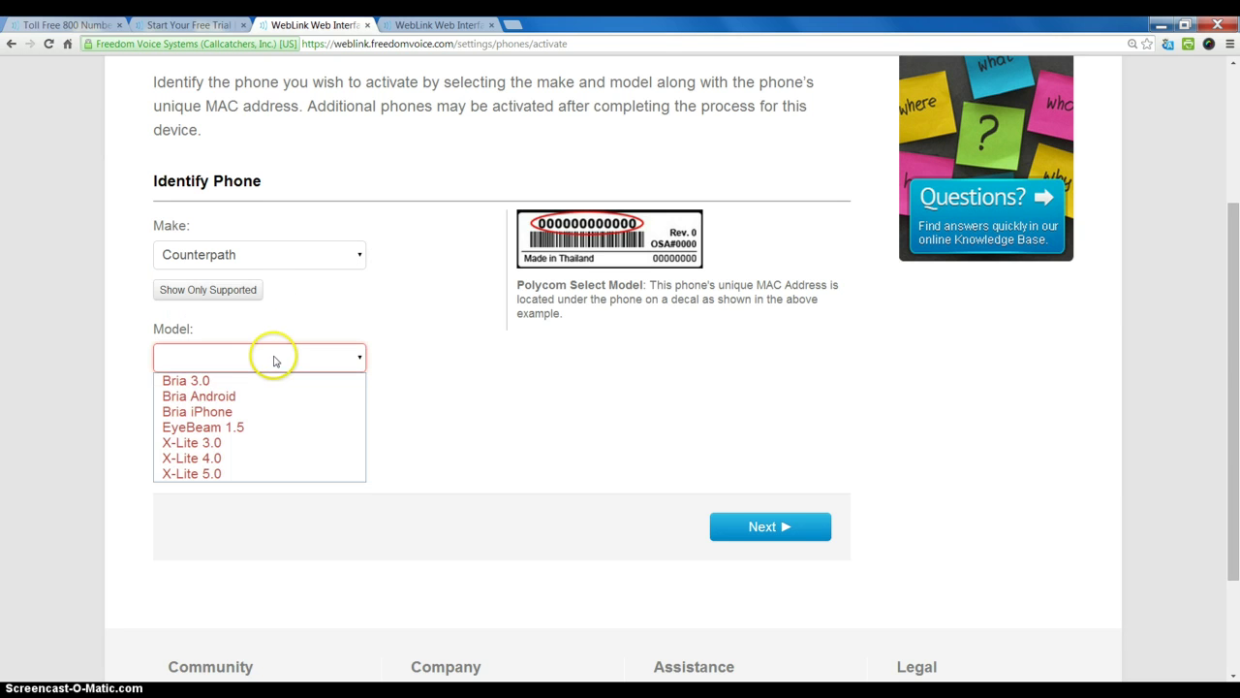
click(248, 459)
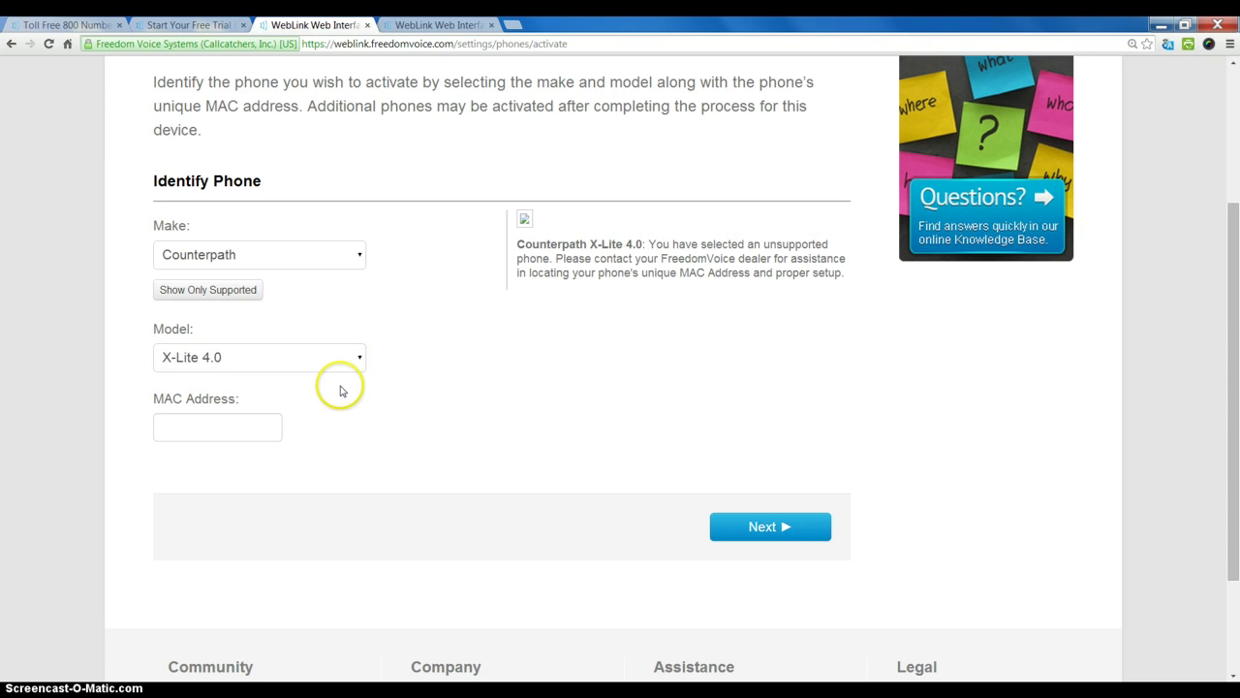
- Enter 0004F213A4B6 as the phone's MAC address and continue to the DID assignment
click(214, 424)
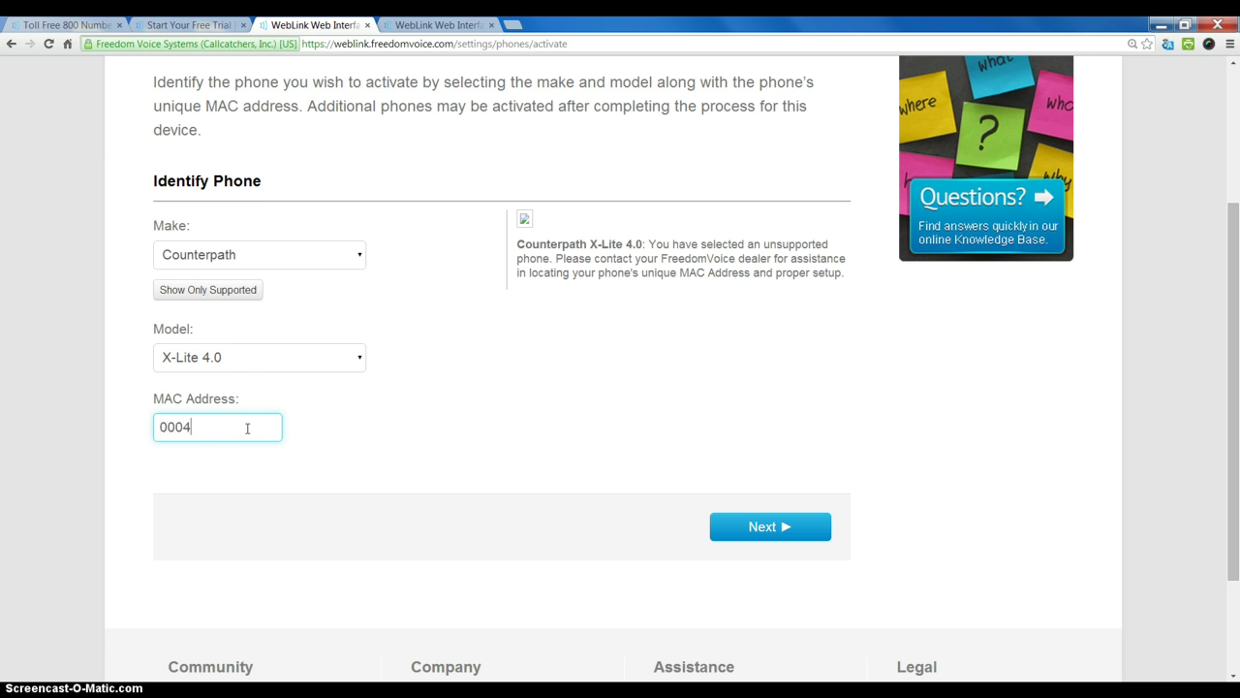
text(0004F213A4B6)
click(796, 529)
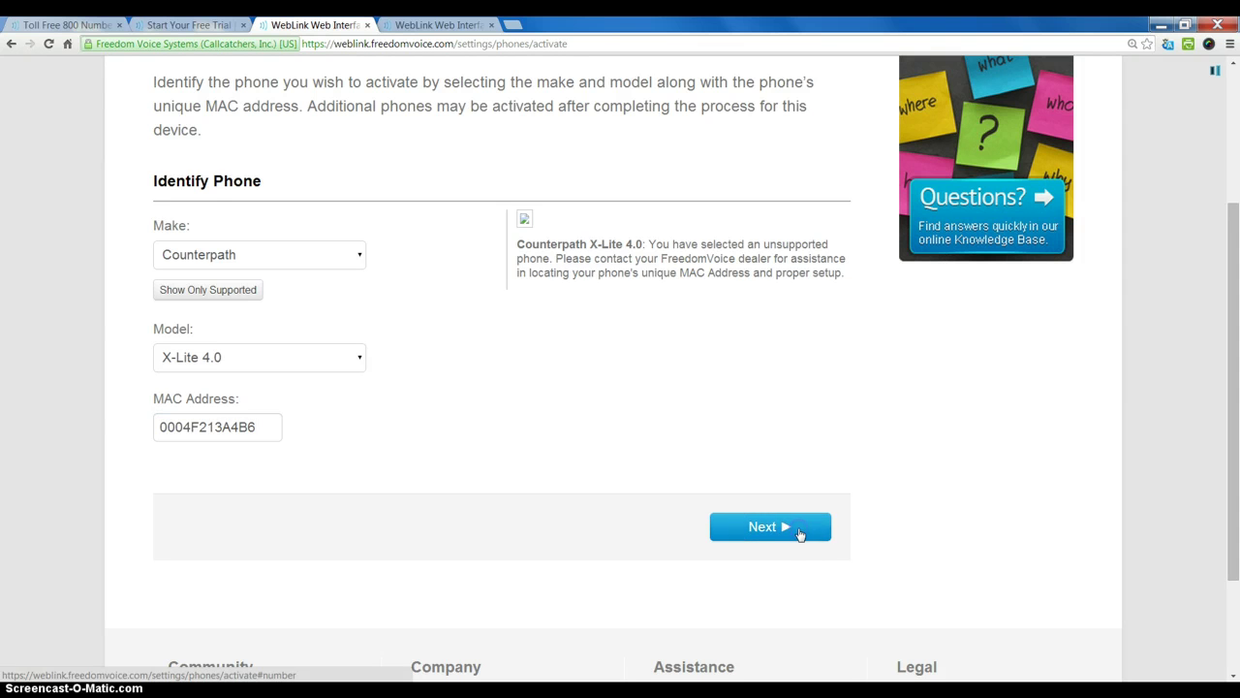
click(796, 528)
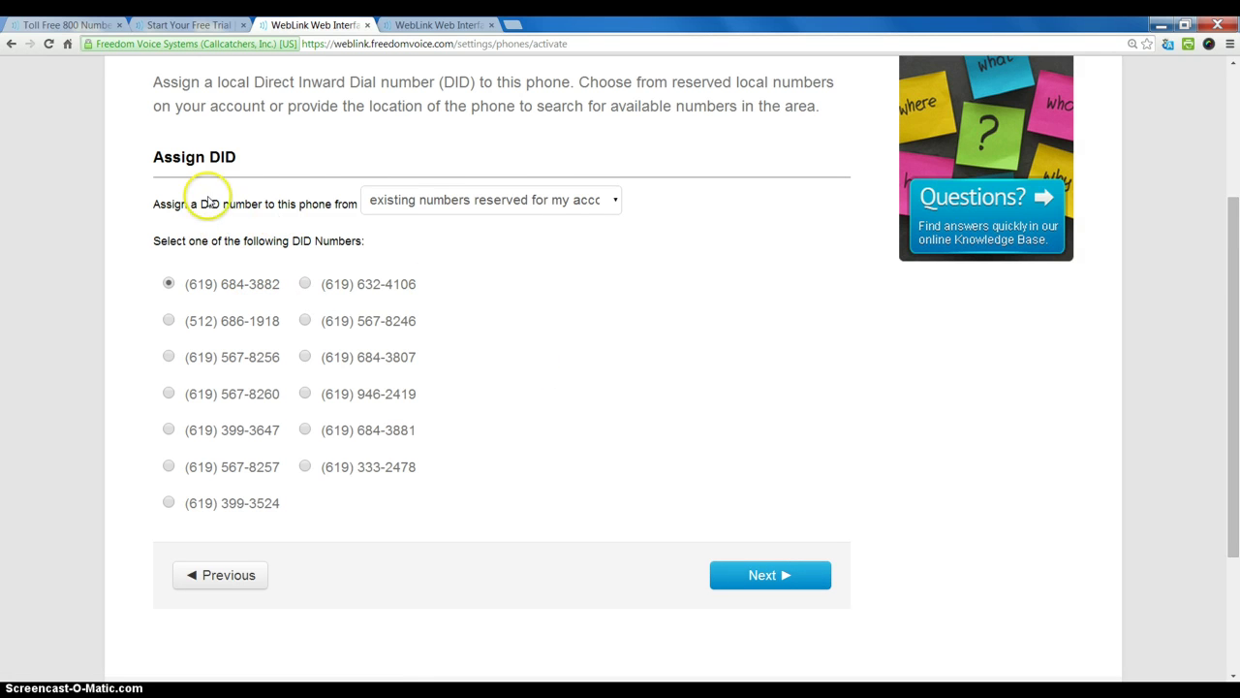
- Assign the first DID in the second column of the account's existing reserved numbers and continue to the trunk lines
click(506, 198)
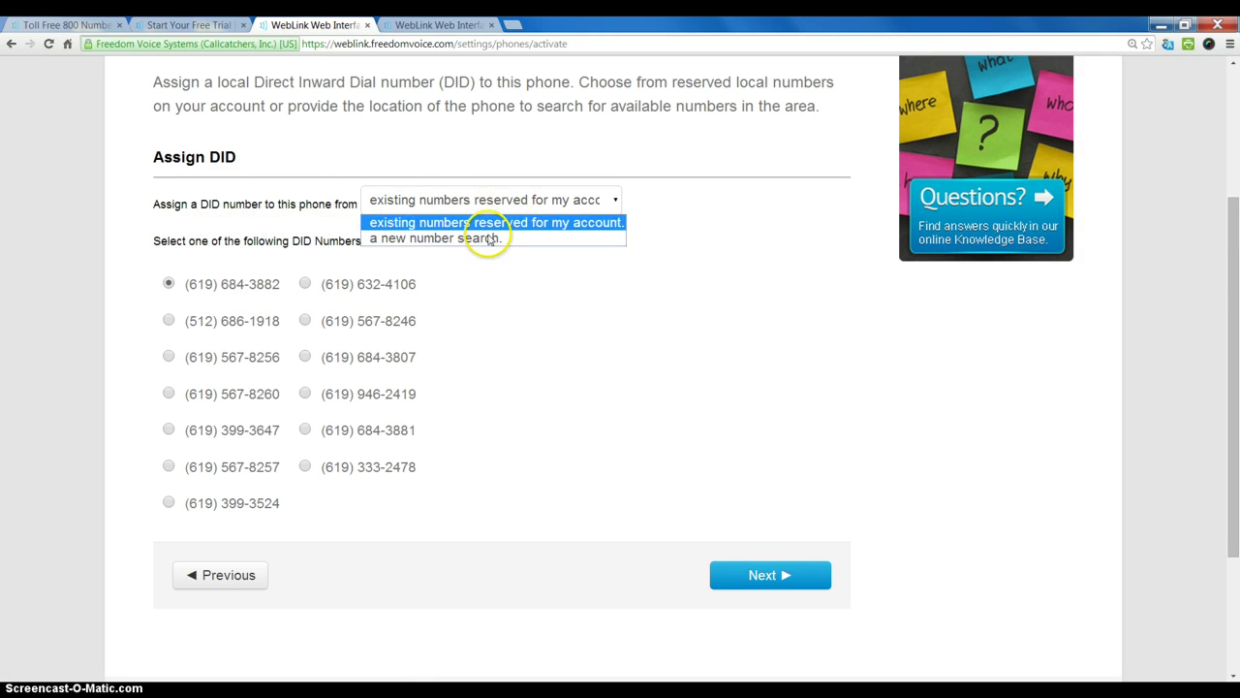
click(520, 285)
click(306, 284)
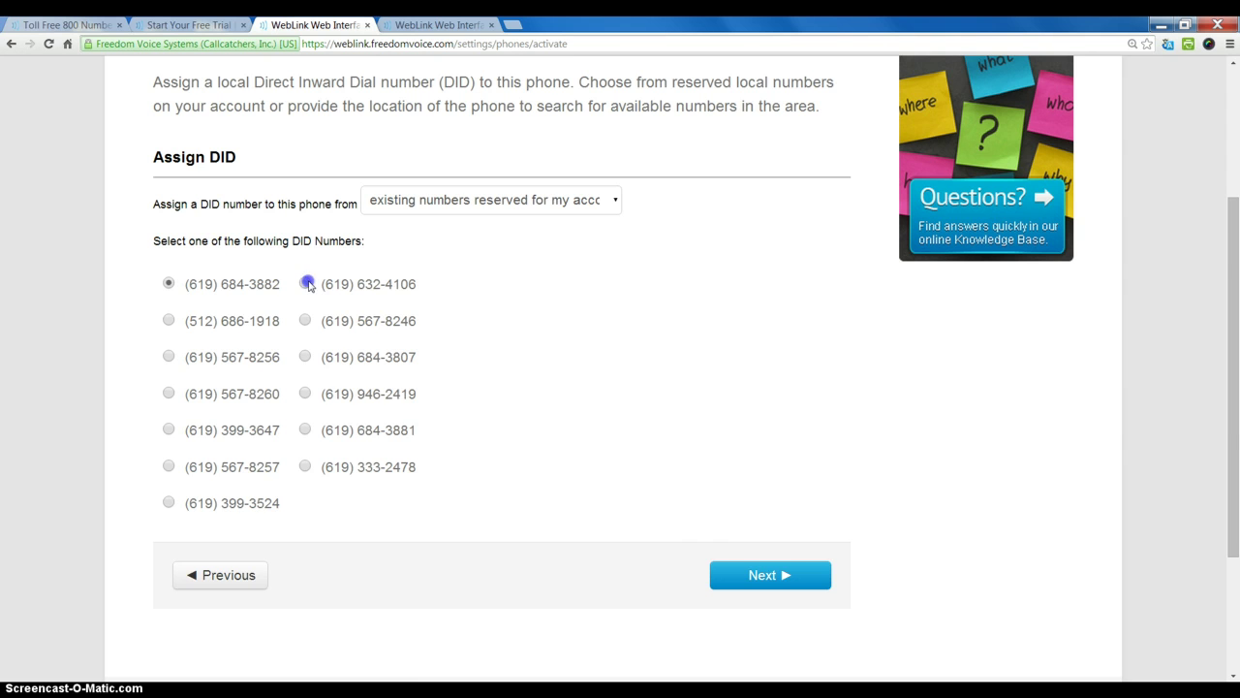
click(768, 578)
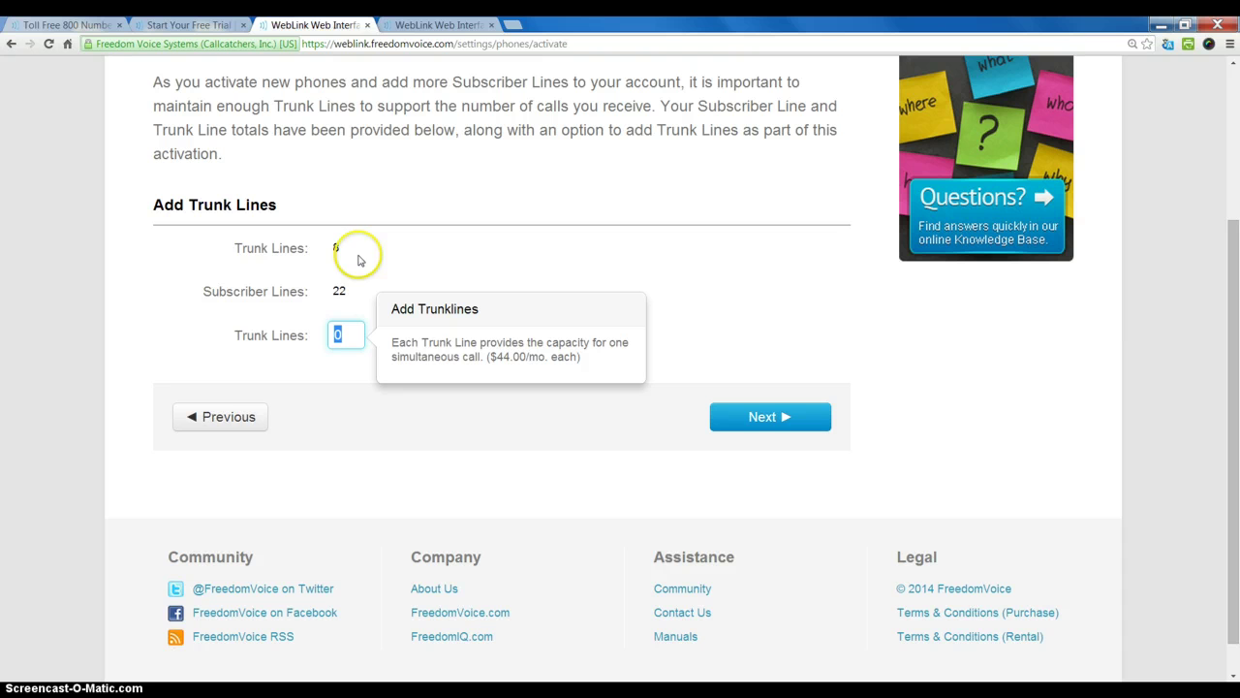
- Accept 0 additional trunk lines and keep the preselected individual user at extension 801 with the US/Eastern time zone
click(735, 426)
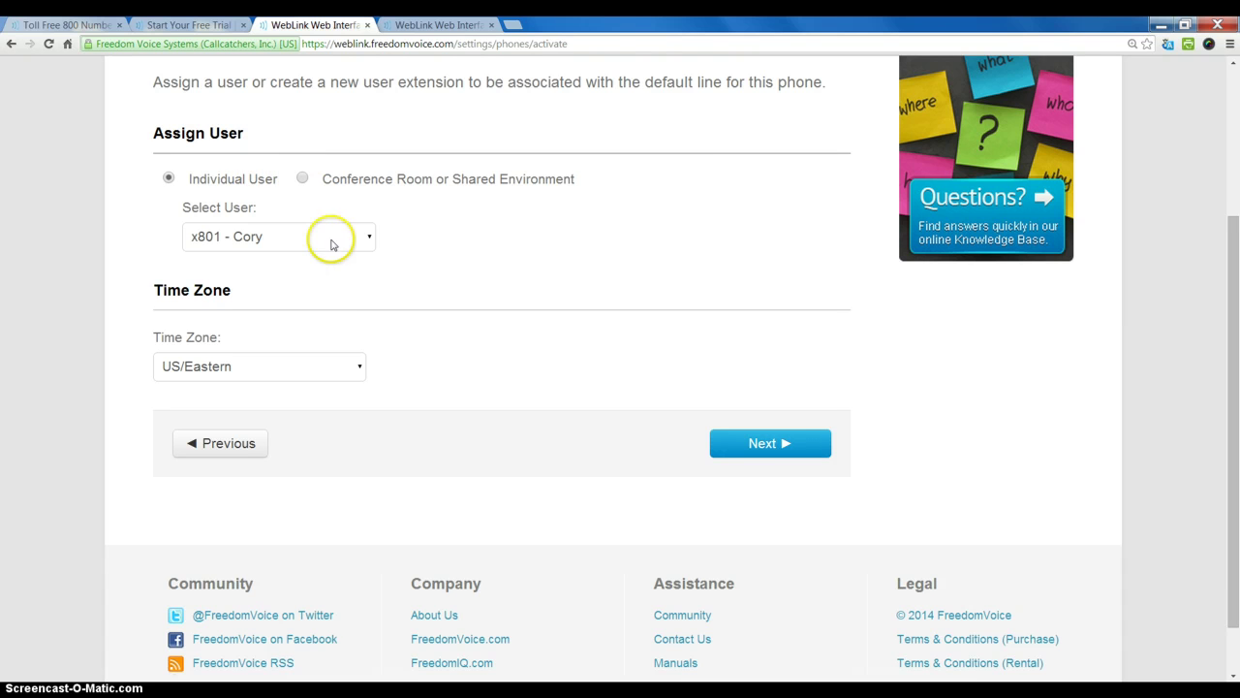
click(773, 450)
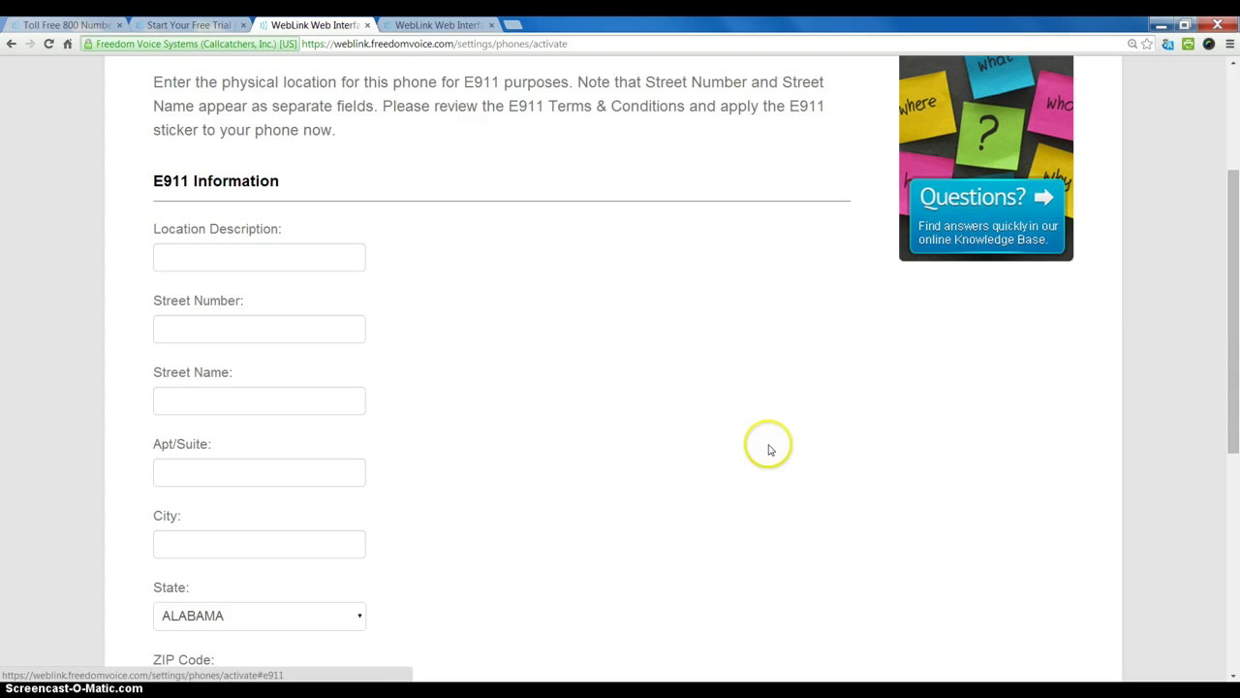
- Fill in the E911 information with location description Work and the phone's street number, street name, suite, city, state and ZIP code
click(317, 258)
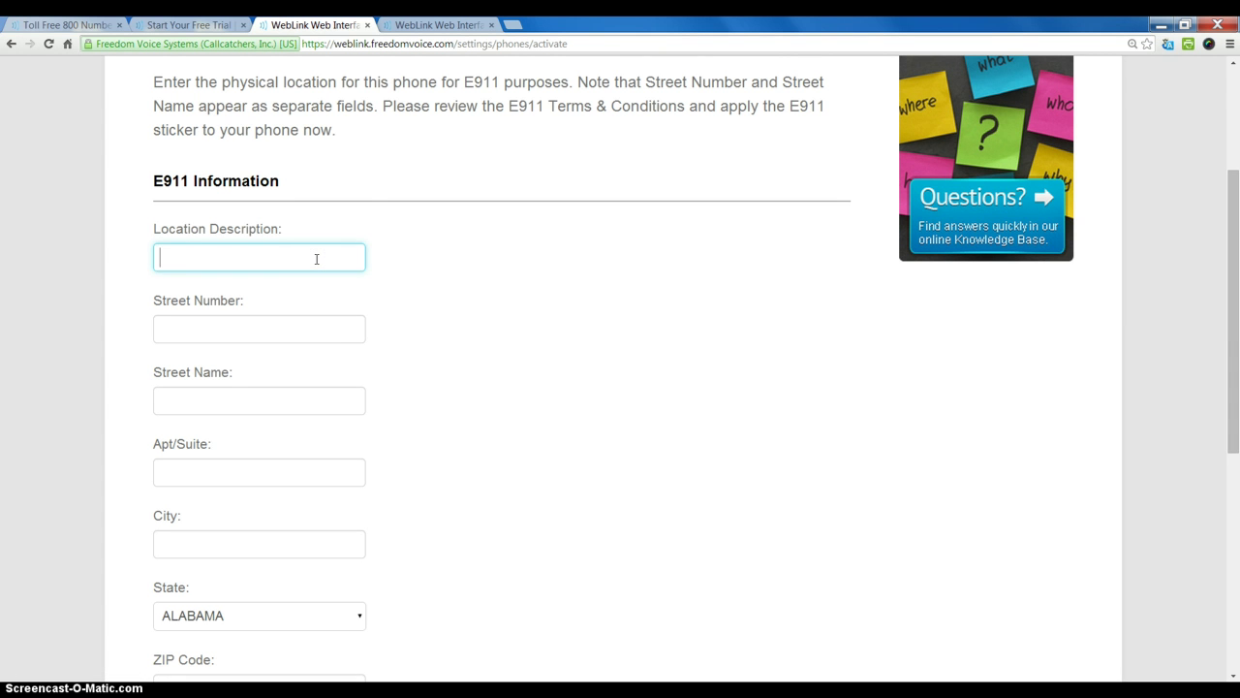
text(Work)
key(Tab)
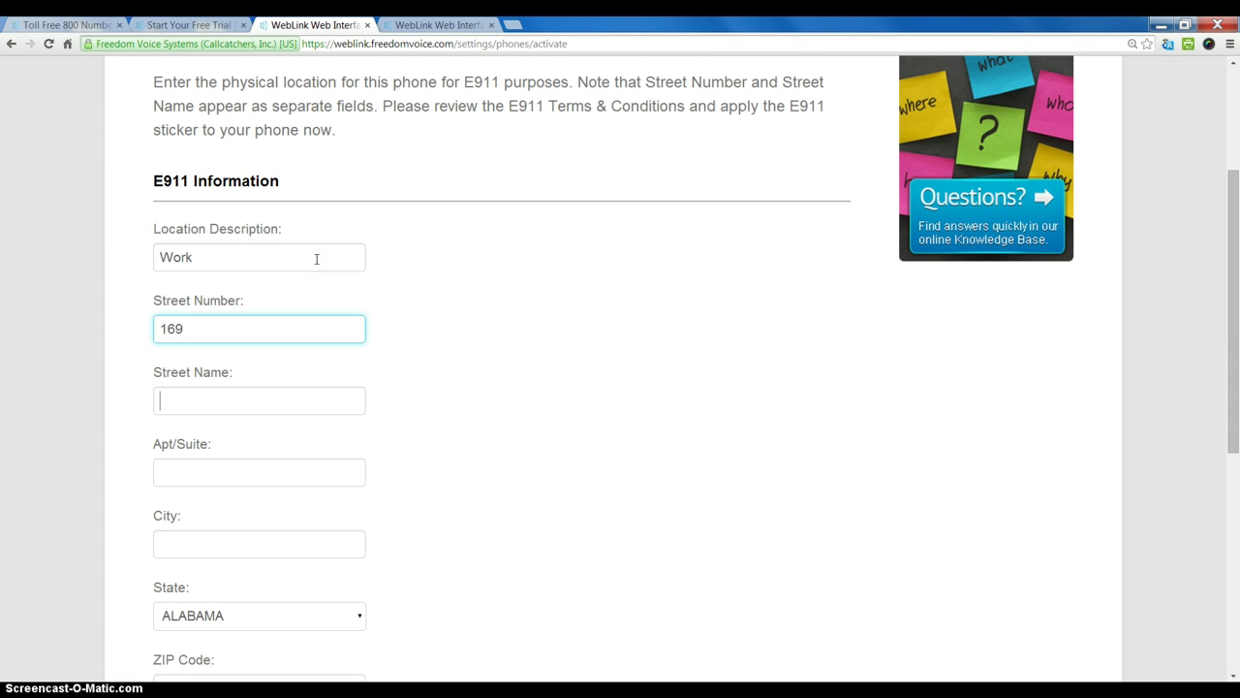
text(Saxony)
key(Tab)
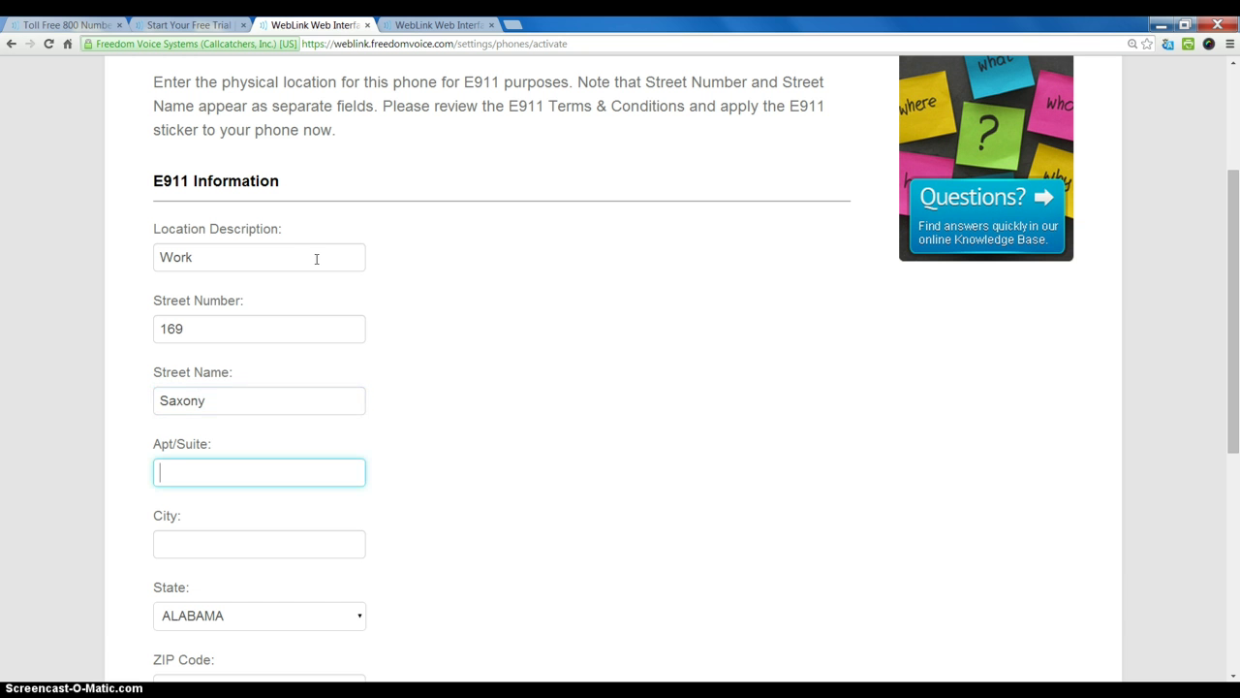
key(Tab)
text(Enci)
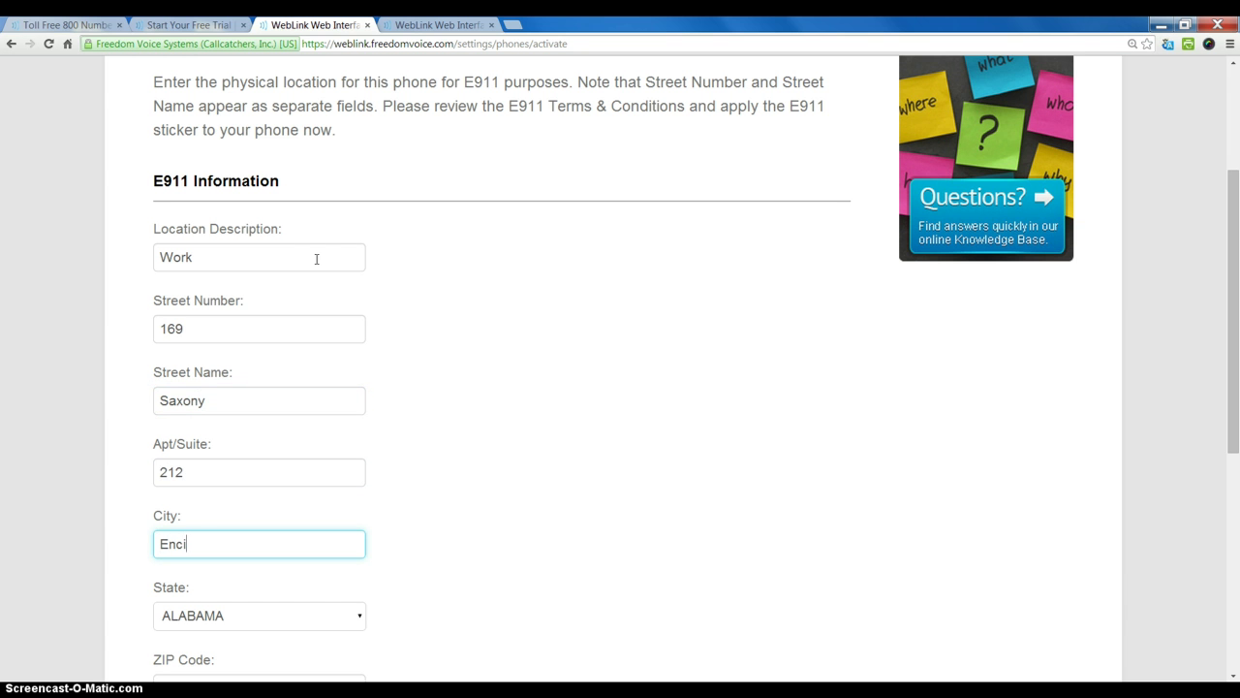
key(Tab)
key(c)
key(Tab)
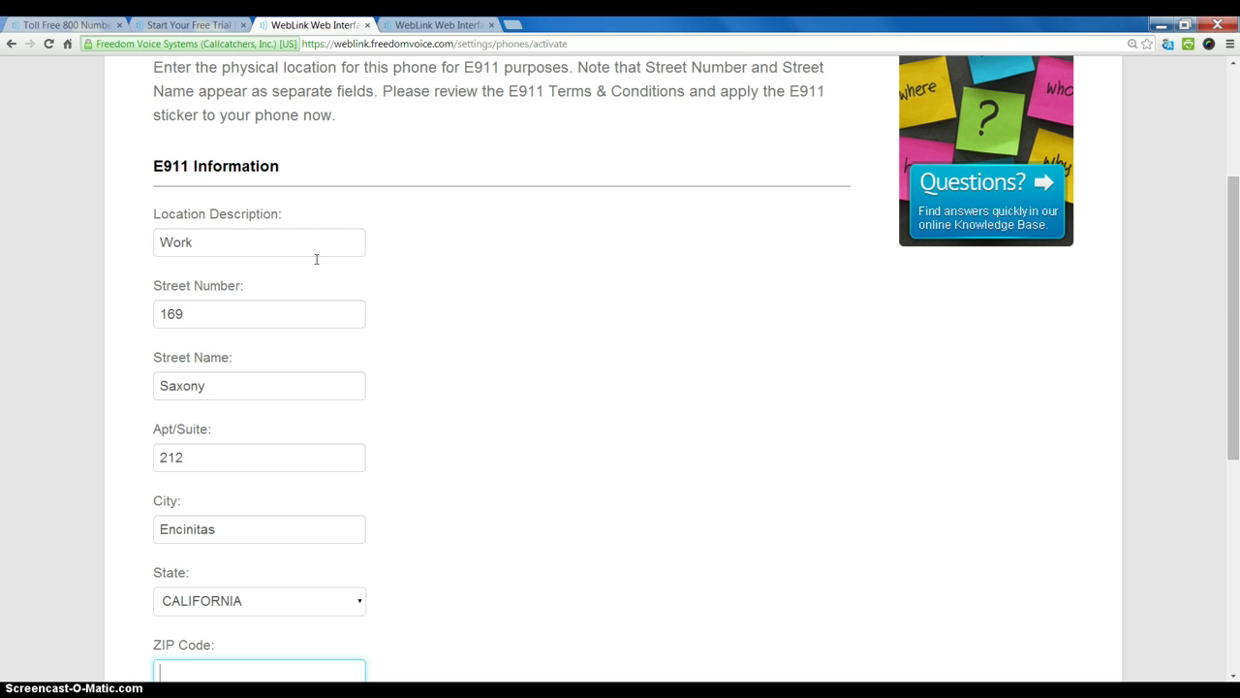
text(92024)
- Acknowledge the E911 terms and the applied sticker, and save the location with the suggested validated address
drag(1229, 221, 1230, 374)
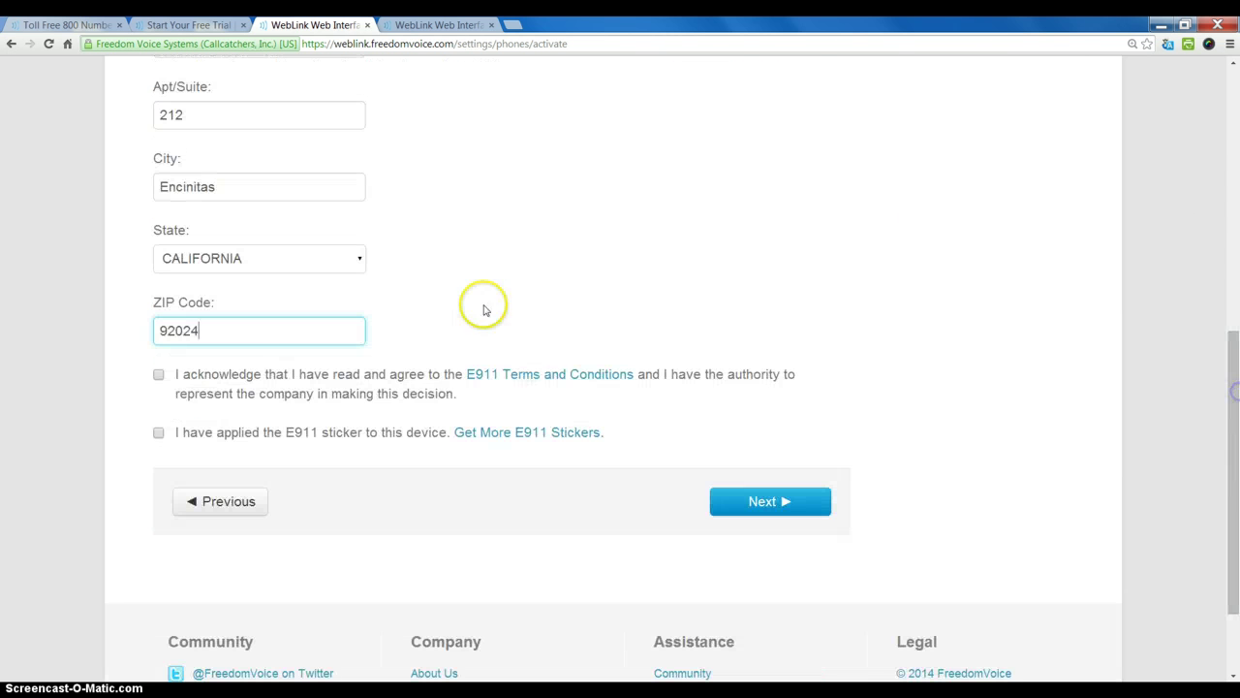
click(158, 375)
click(158, 433)
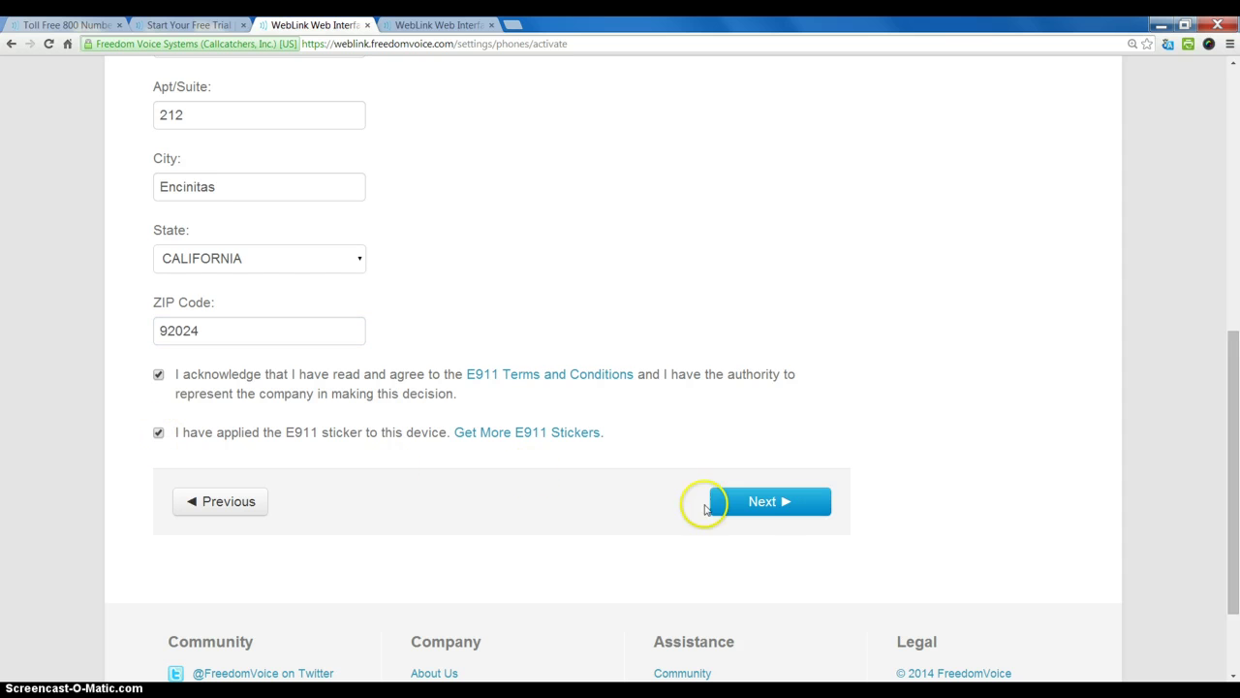
click(756, 501)
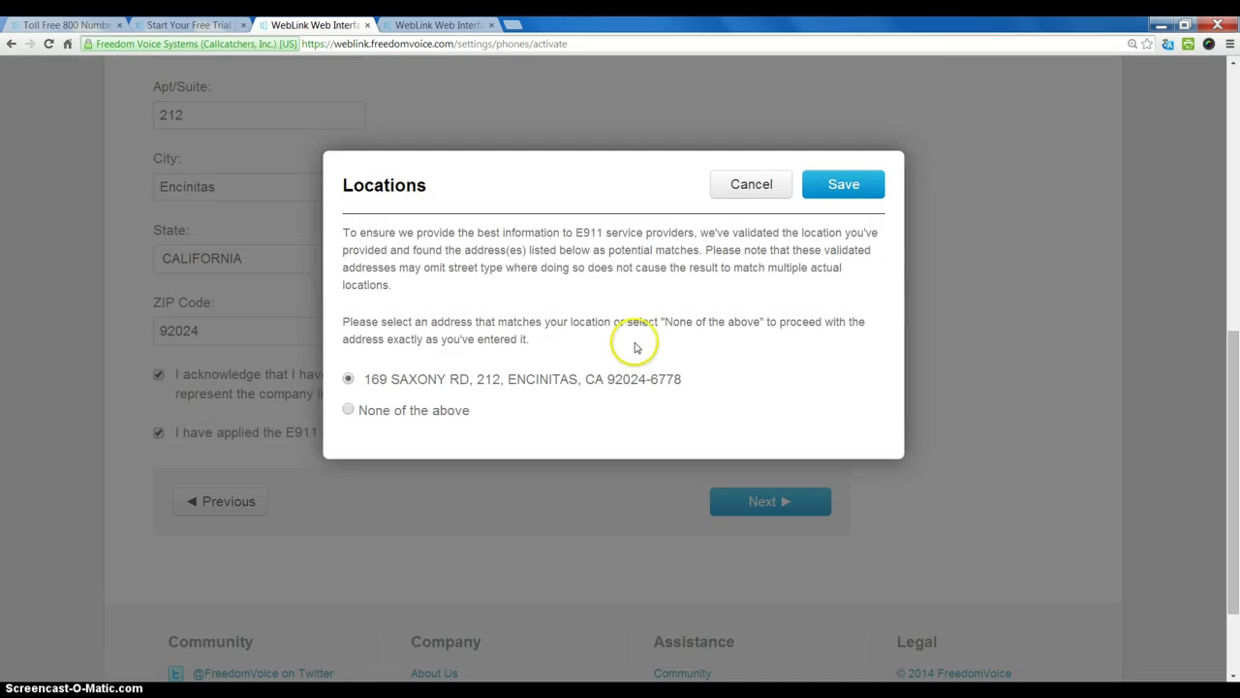
click(839, 185)
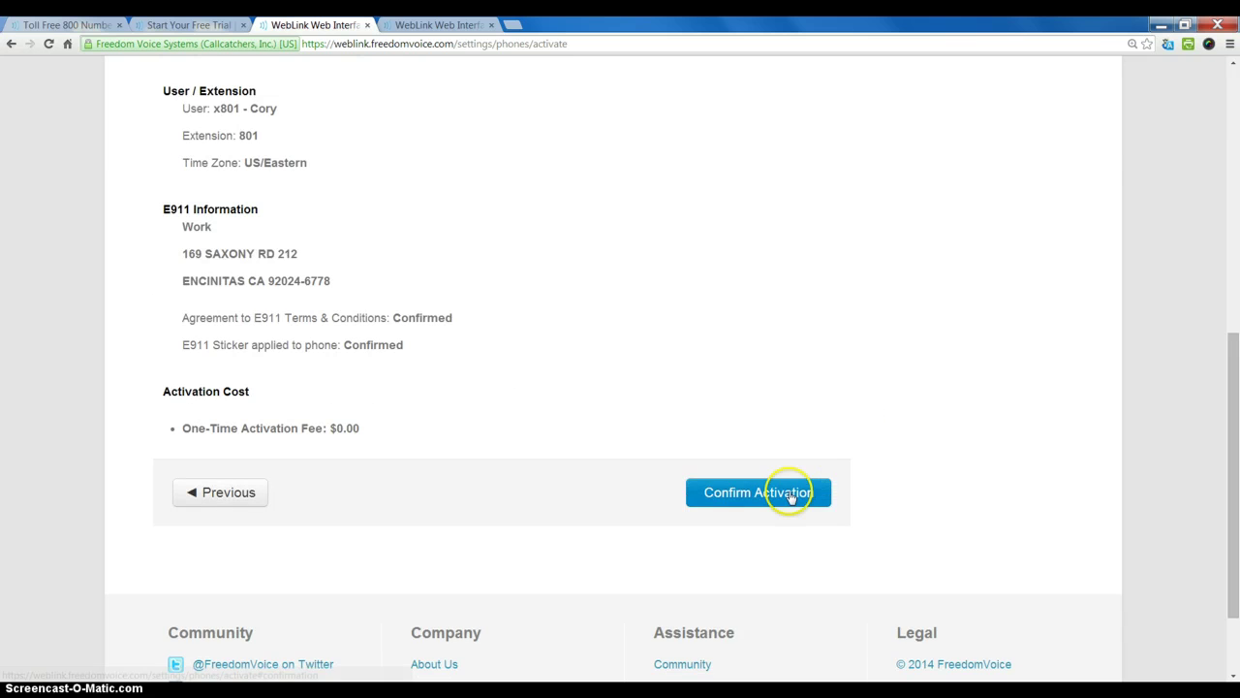
- Confirm the phone activation and review the assigned DID number in the completion summary
click(790, 496)
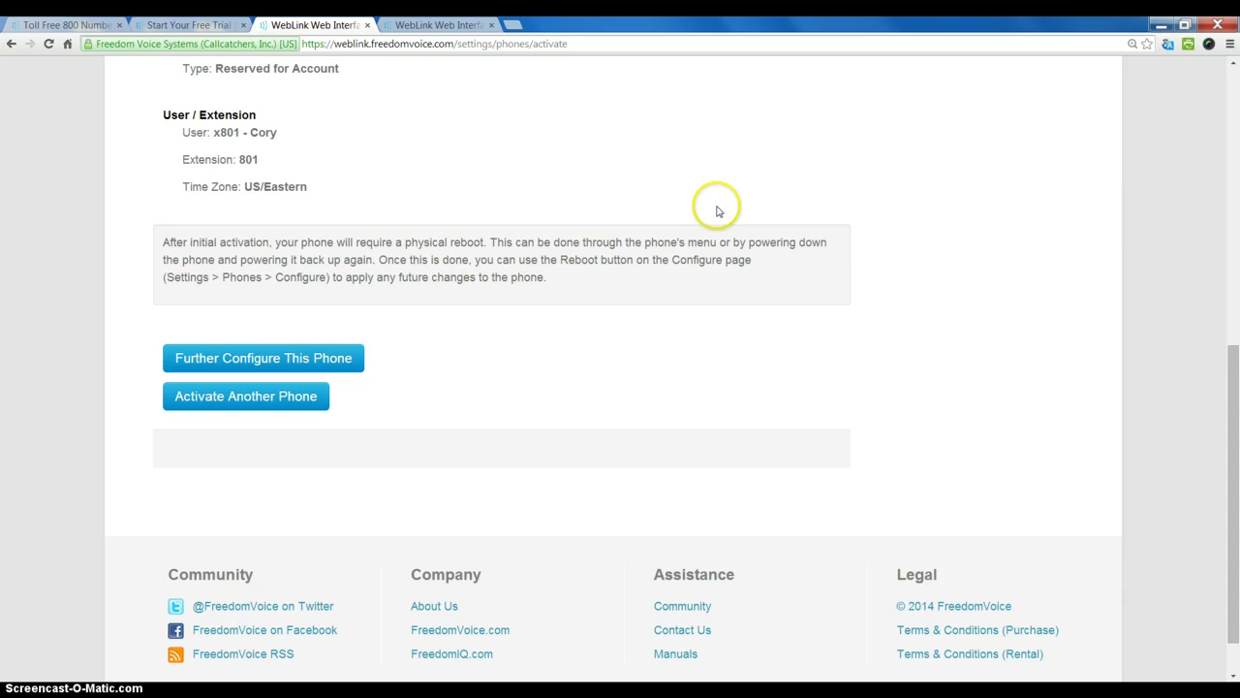
drag(1228, 387, 1235, 197)
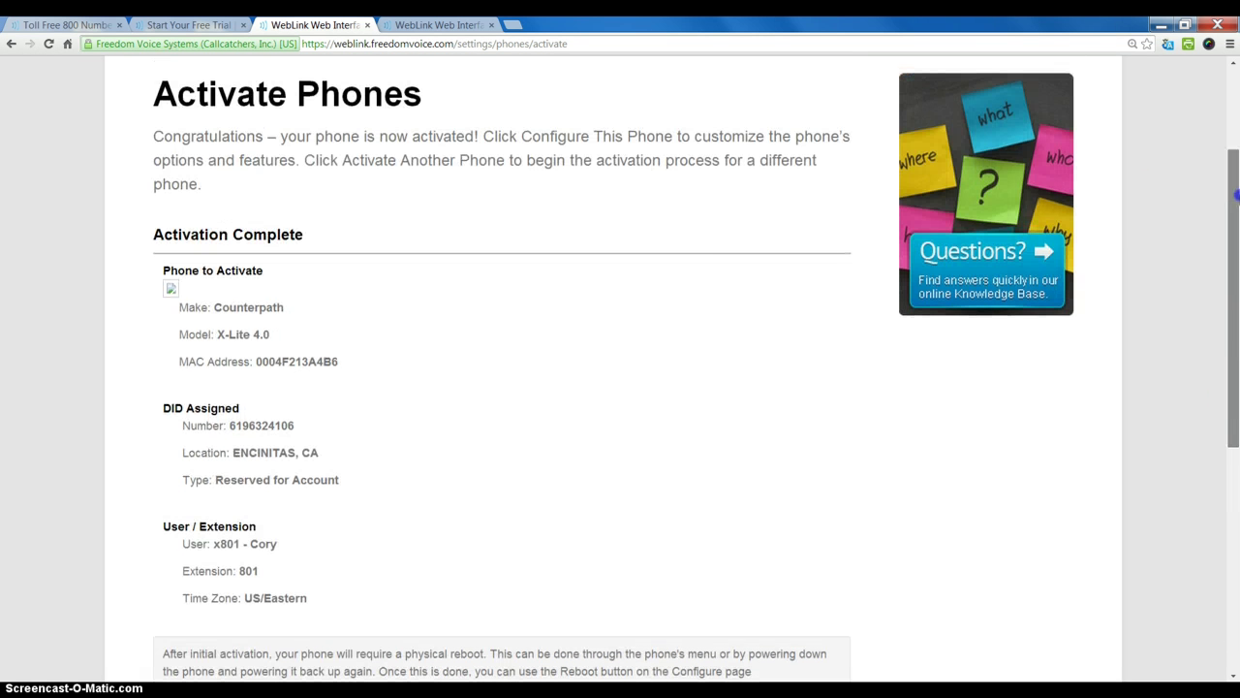
click(266, 424)
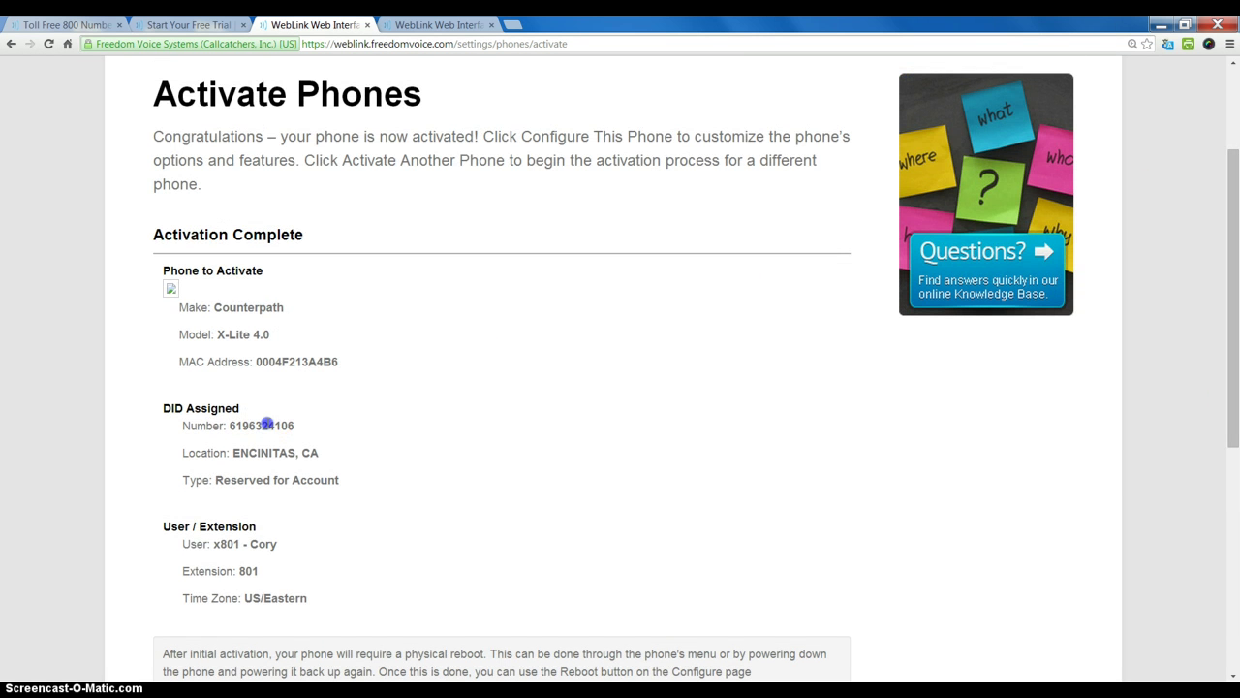
- Select the assigned DID number in the activation summary and check the CounterPath X-Lite 4.0 Softphone section of the downloads page
double_click(266, 425)
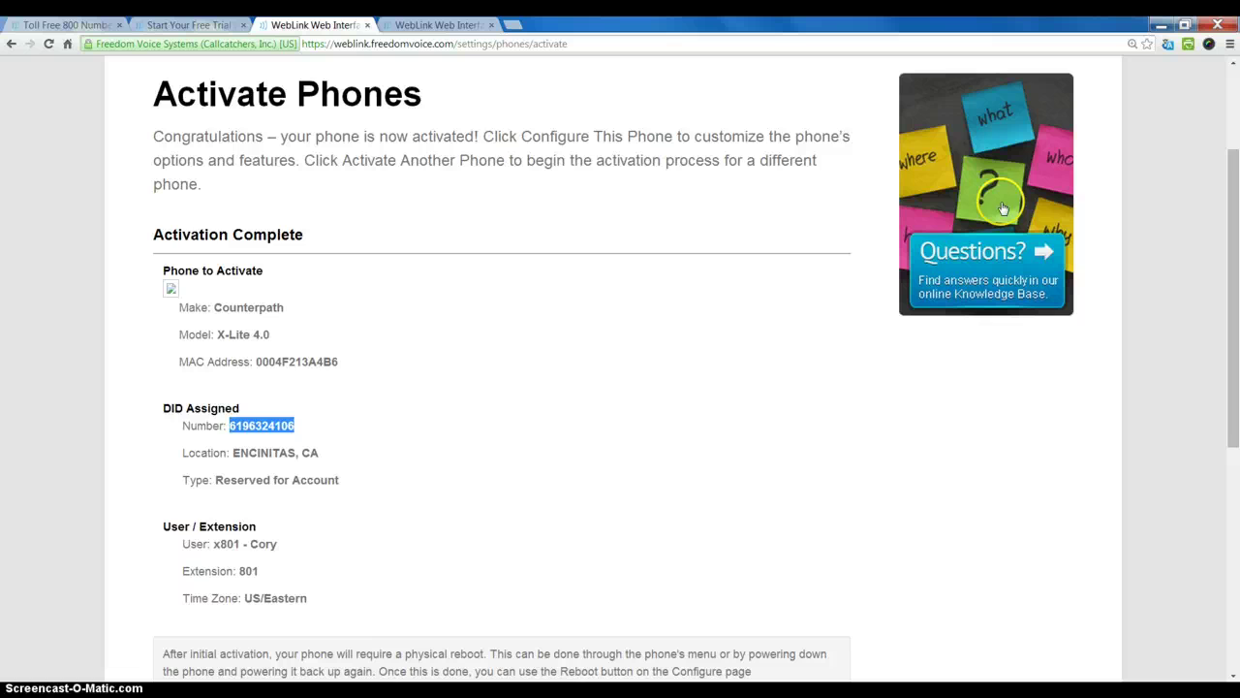
drag(1237, 222, 1236, 90)
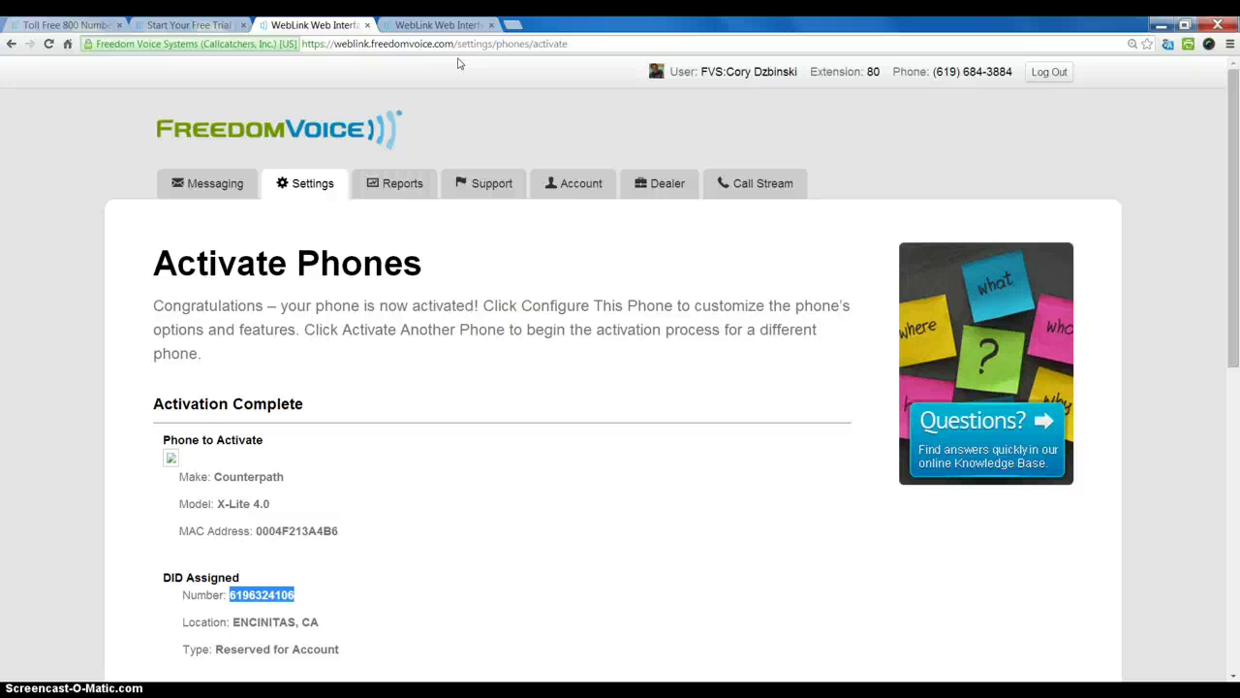
click(461, 84)
click(435, 24)
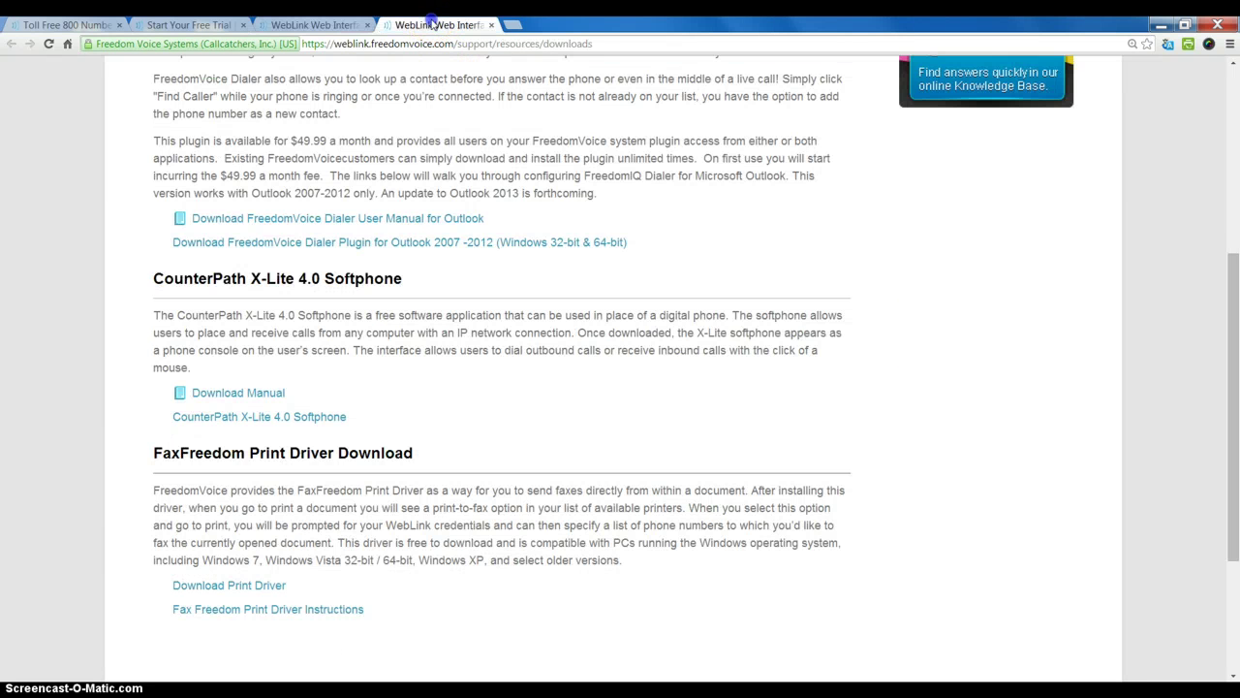
click(314, 24)
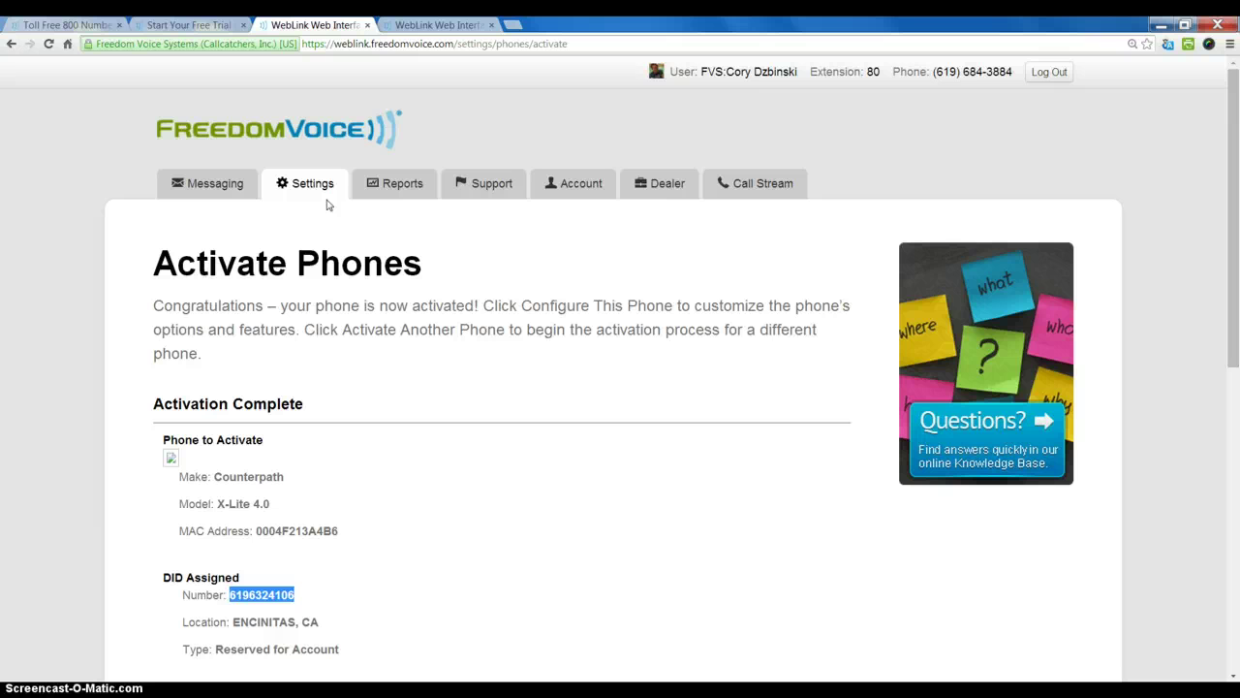
click(323, 221)
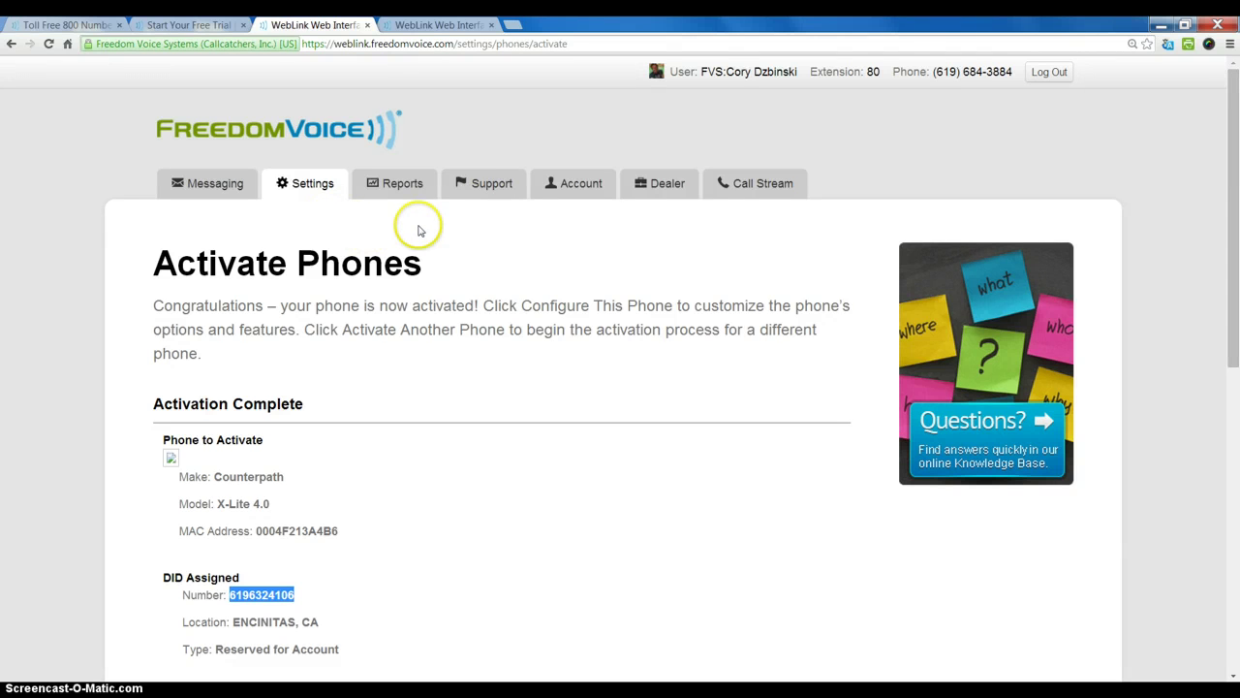
- Open the diagnostic details of the X-Lite 4.0 phone at extension 801 and locate its device password
mouse_move(484, 176)
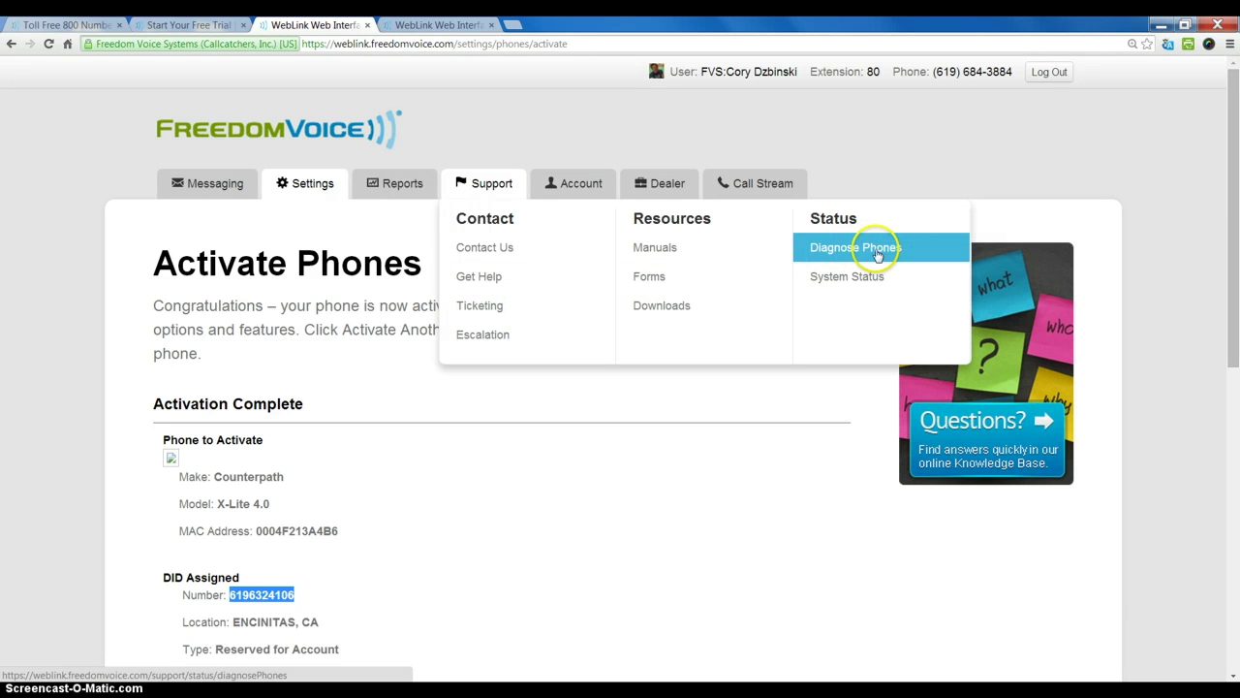
click(865, 252)
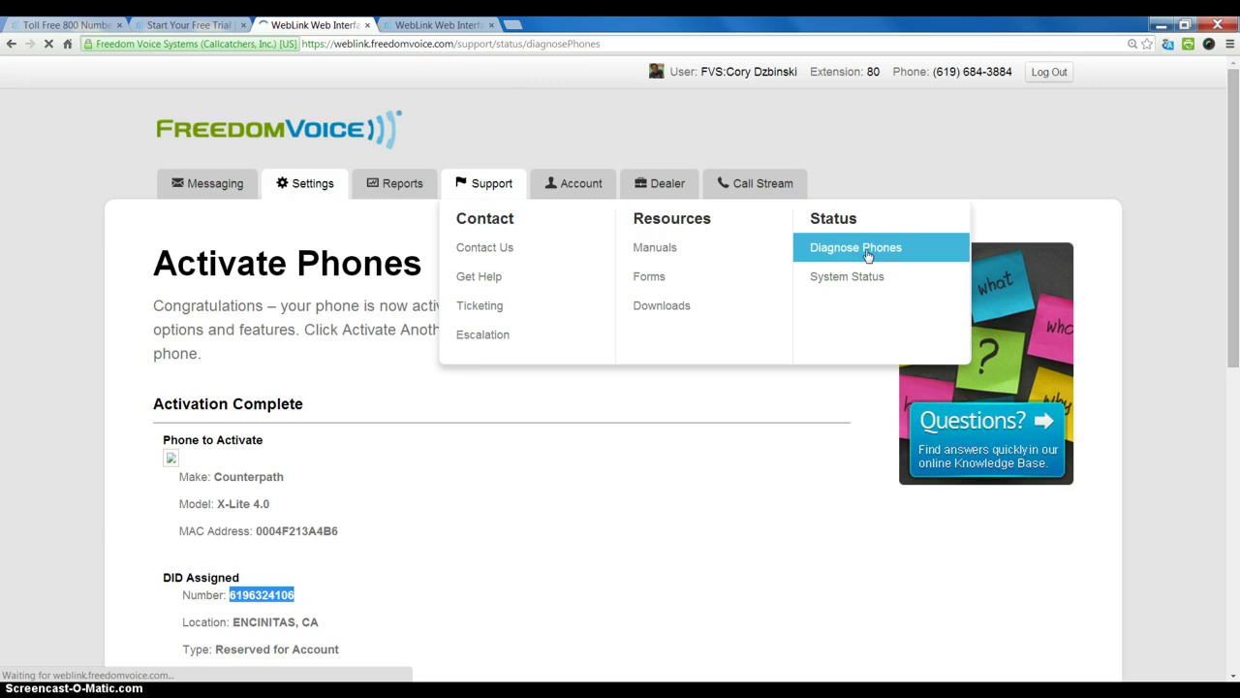
drag(1231, 170, 1108, 308)
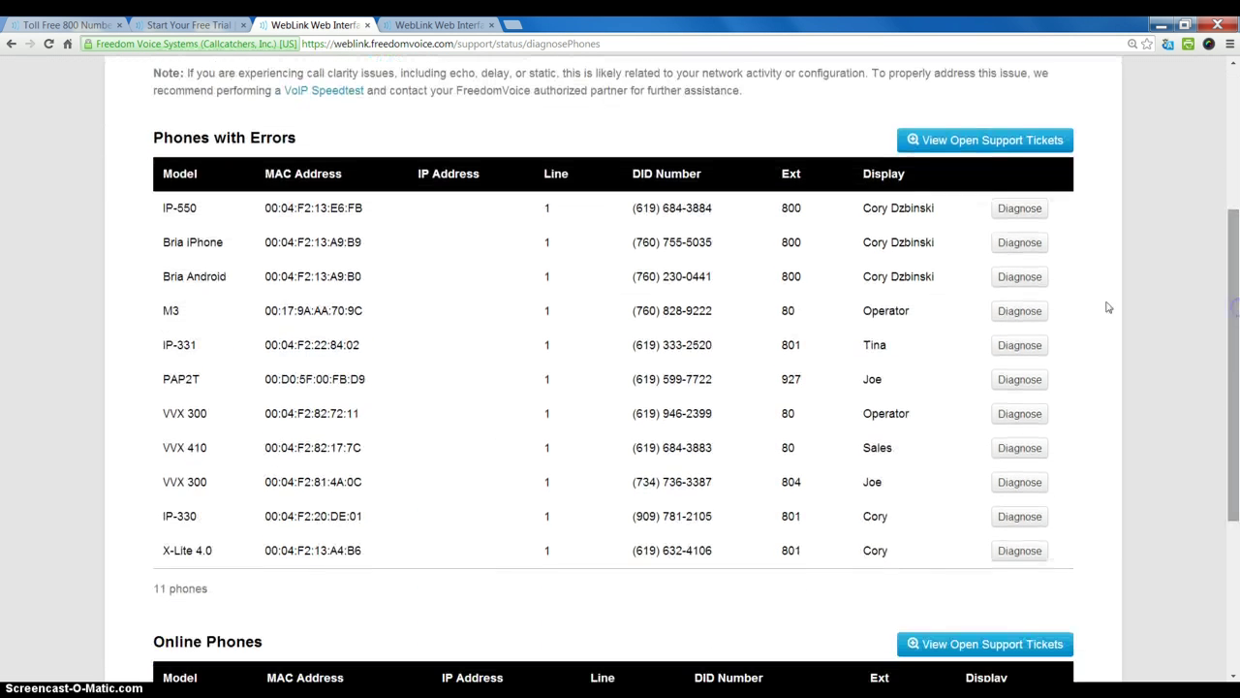
click(1020, 553)
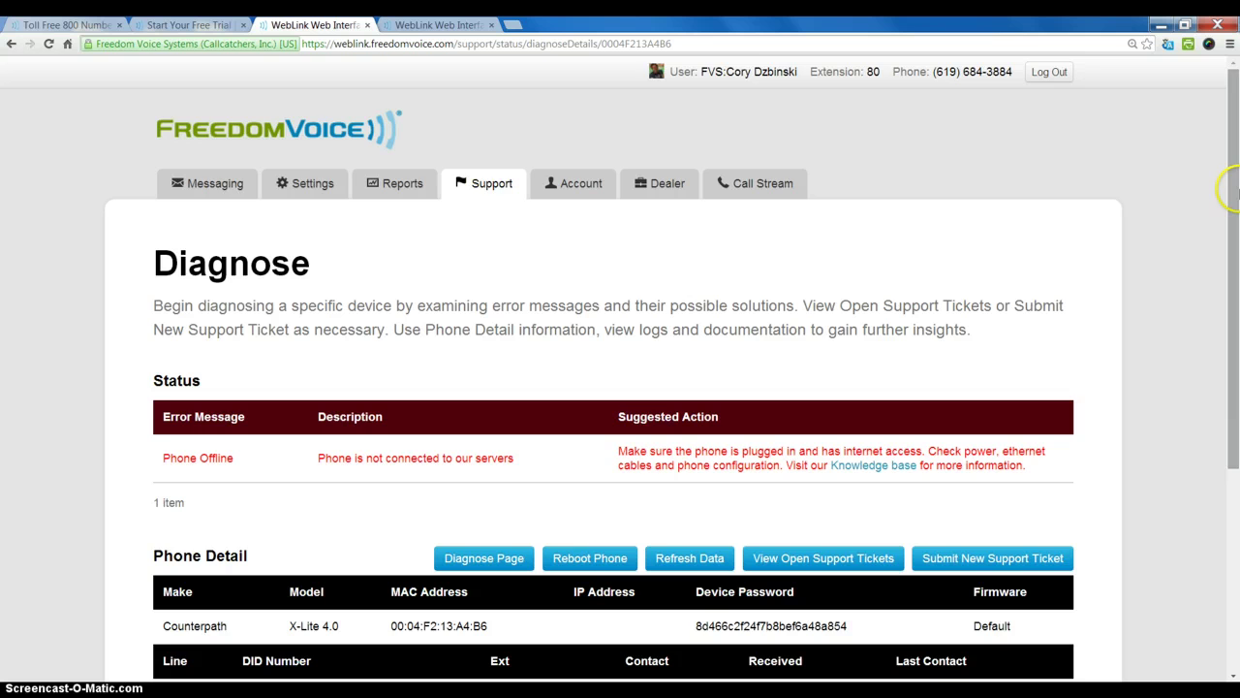
drag(1232, 188, 1237, 274)
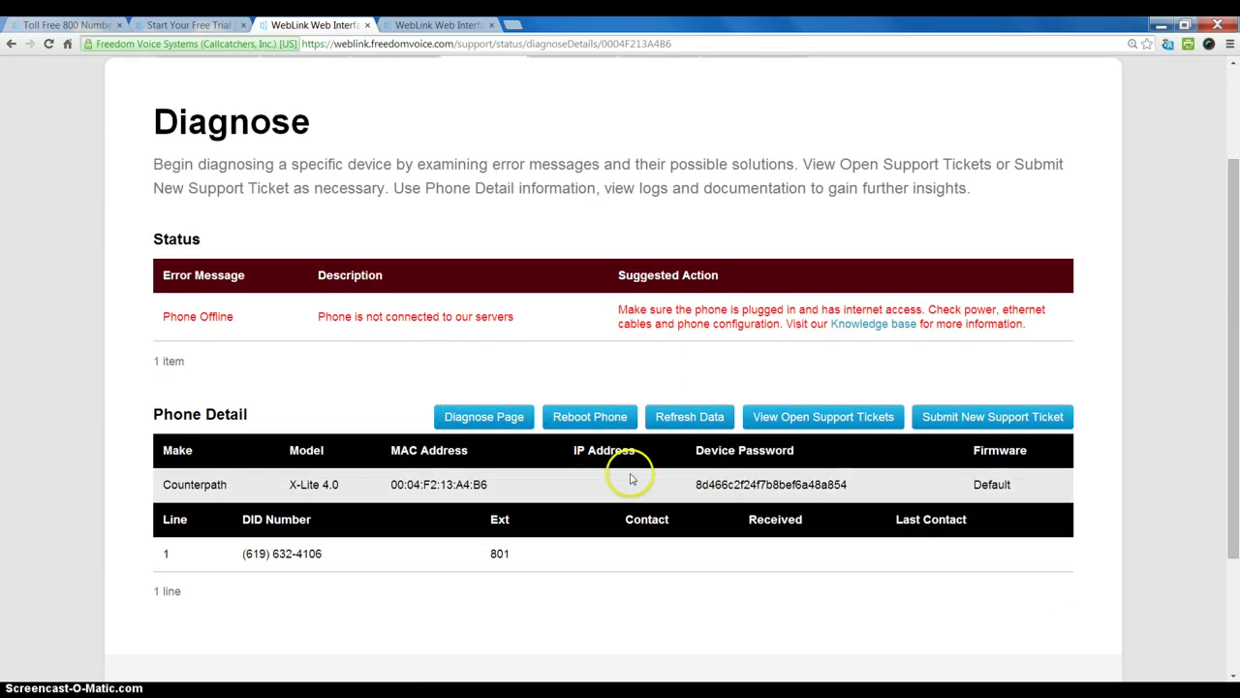
double_click(772, 484)
click(777, 482)
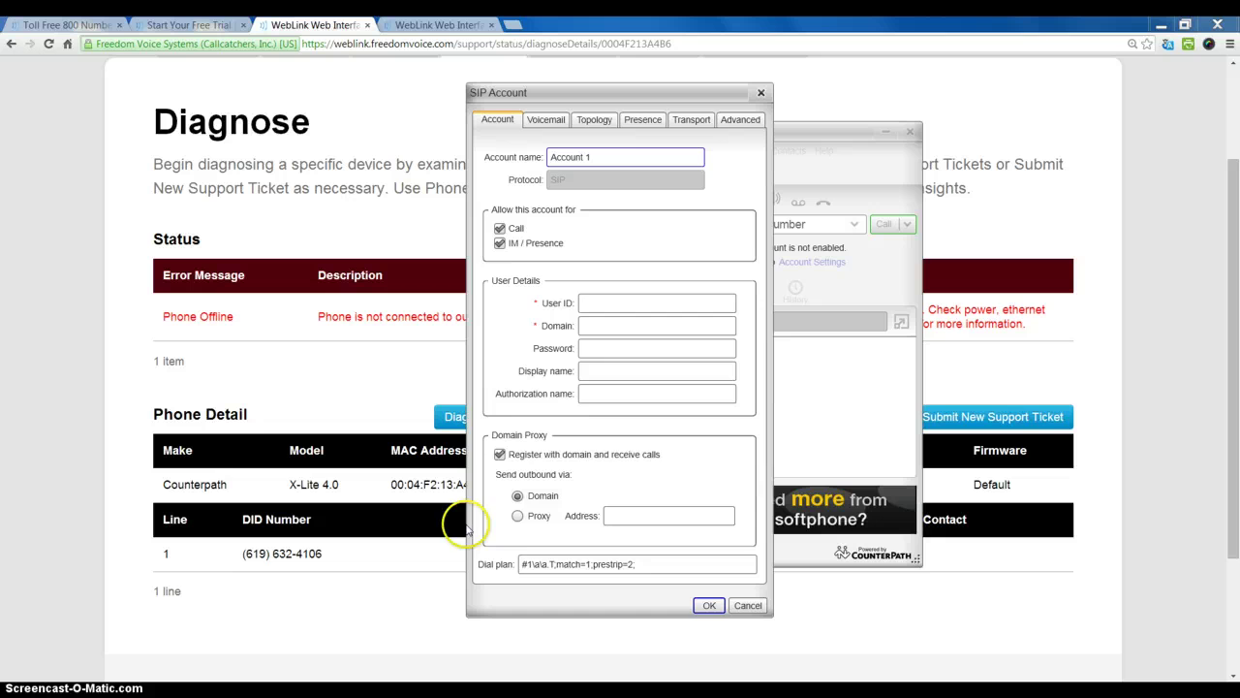
- In X-Lite, reopen the SIP account settings and enter the DID number as account name and user ID, with domain setup.hostedipbx.com
click(761, 94)
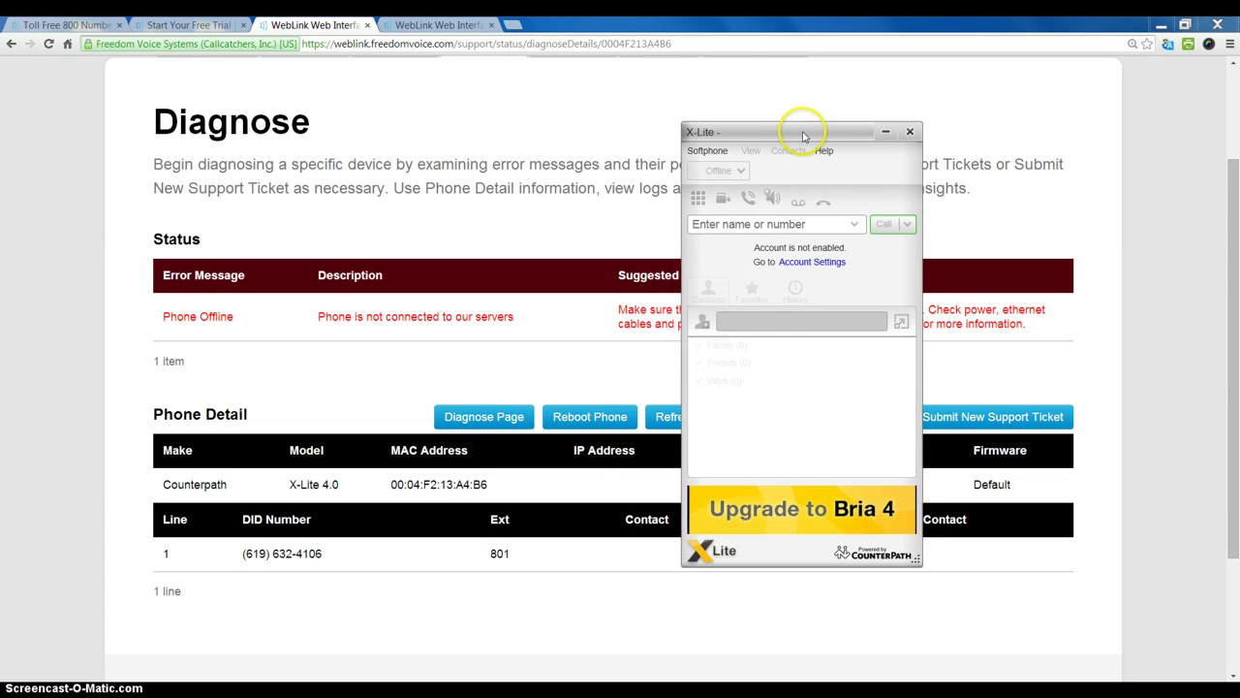
drag(802, 128, 724, 121)
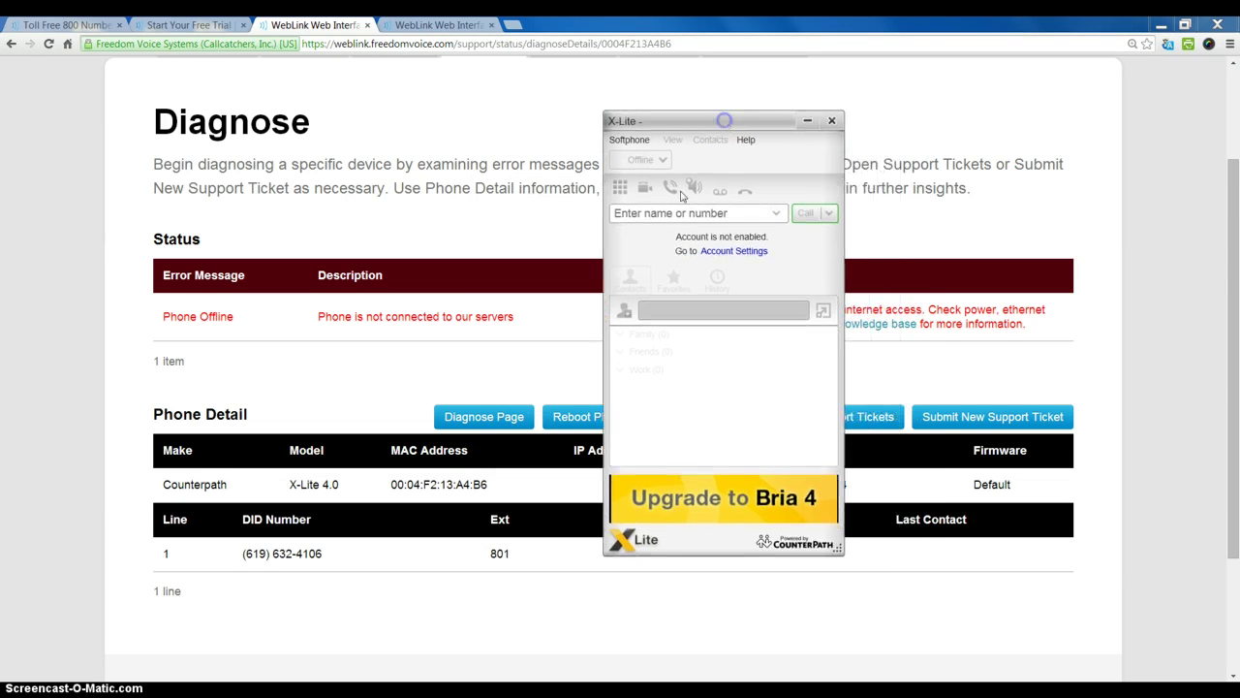
click(742, 251)
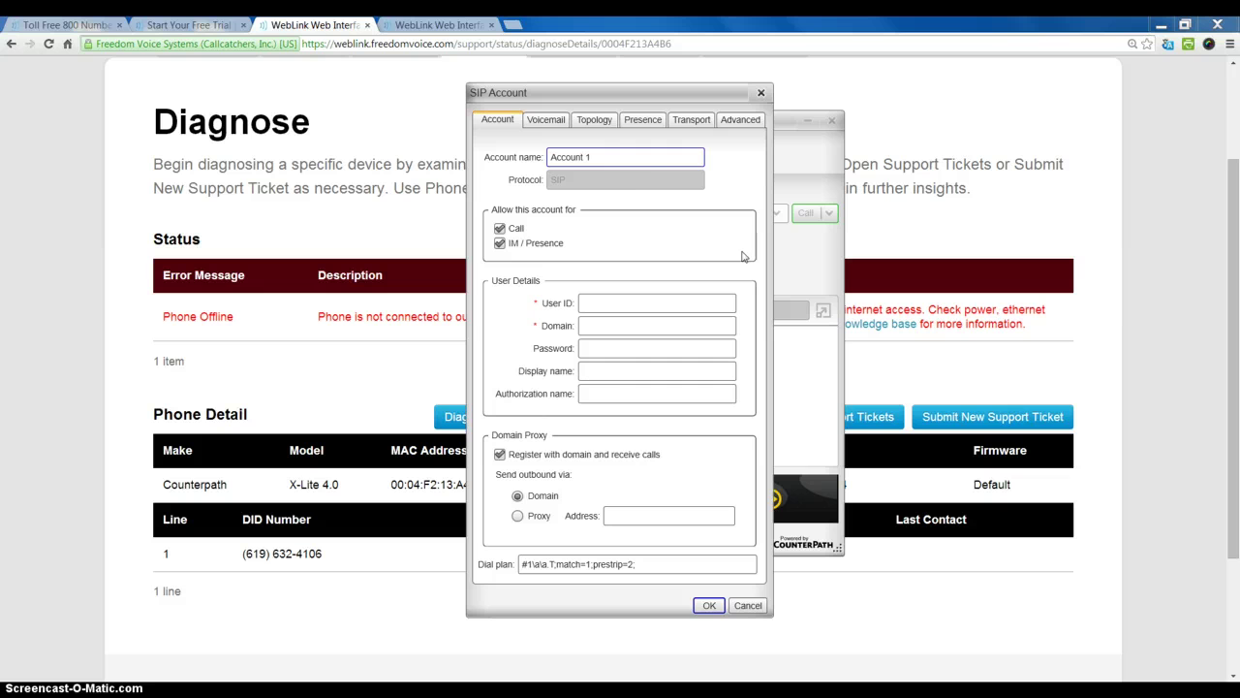
drag(615, 167, 465, 158)
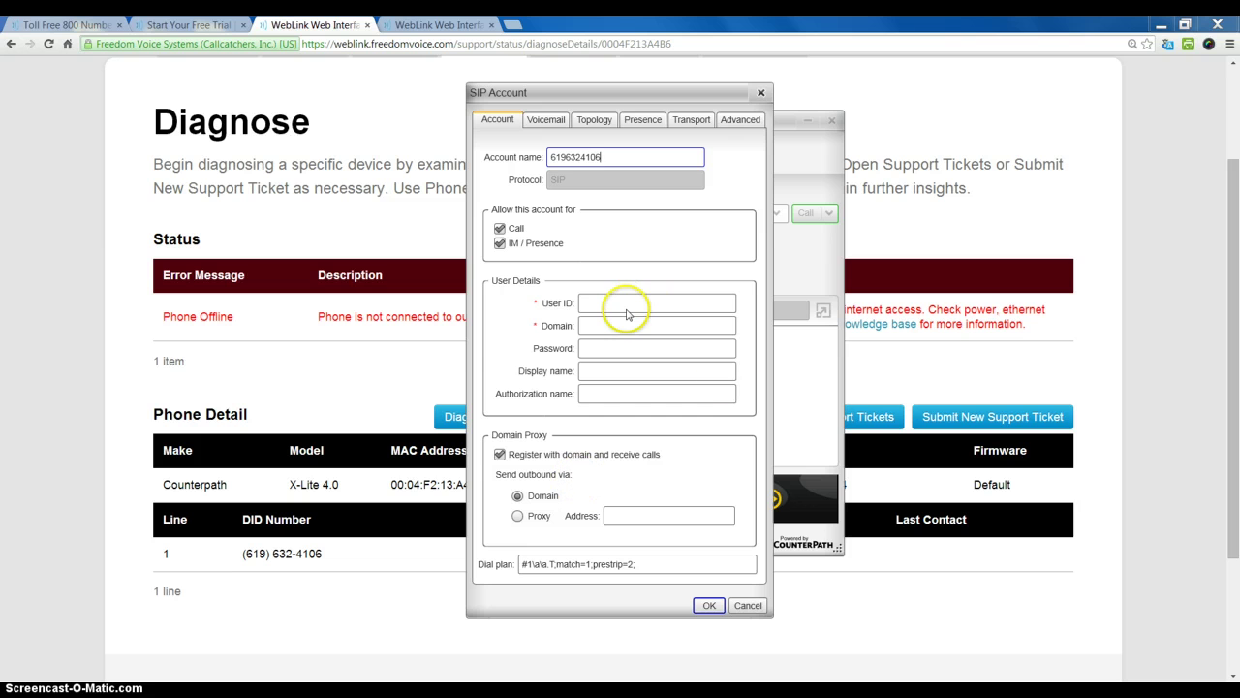
click(614, 302)
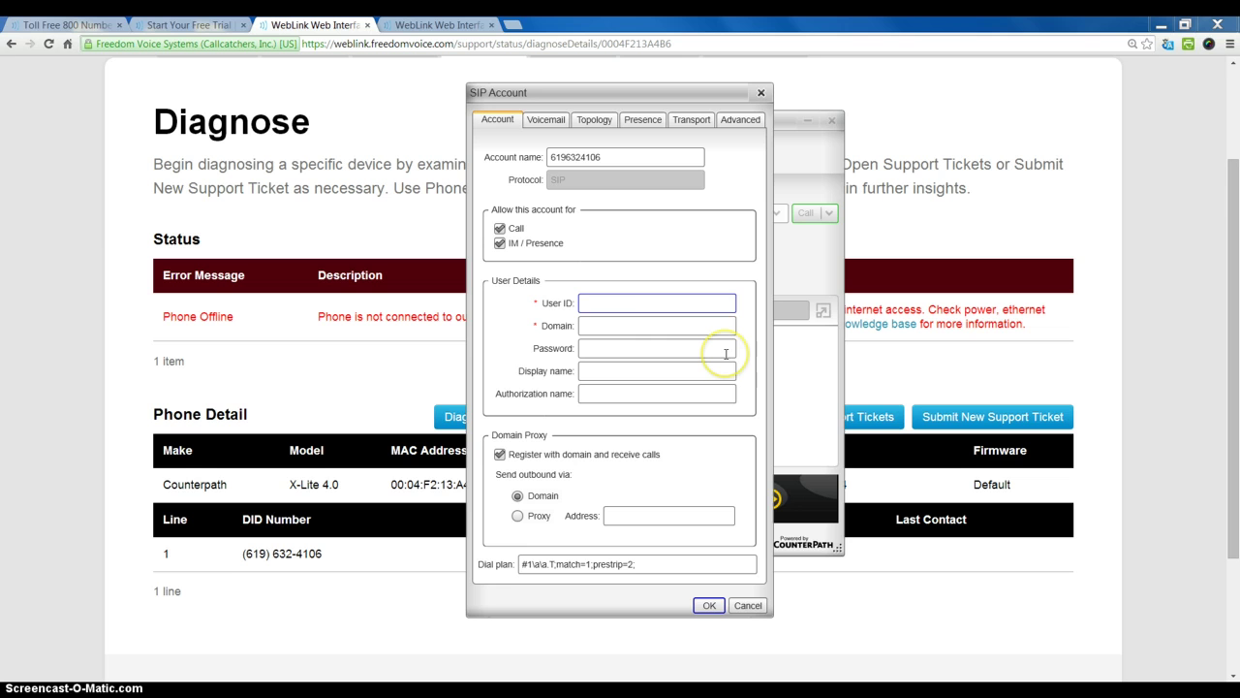
click(672, 329)
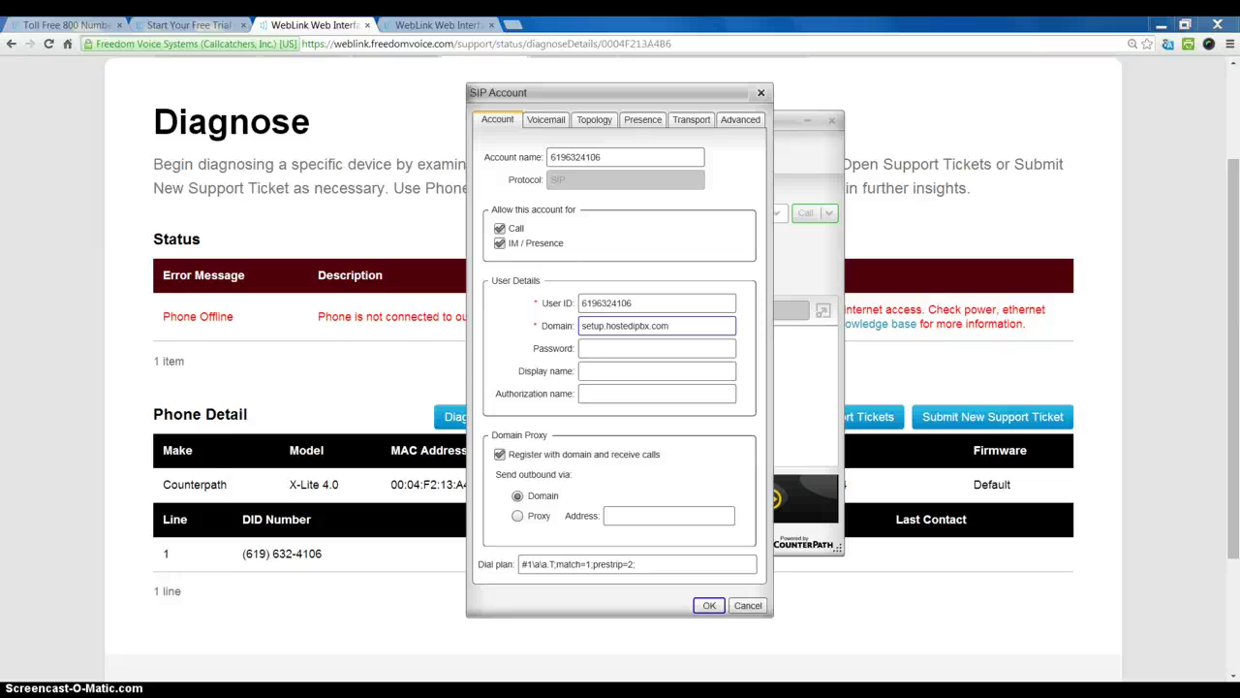
- Copy the device password from the WebLink phone details and paste it into the SIP account's password field
click(614, 349)
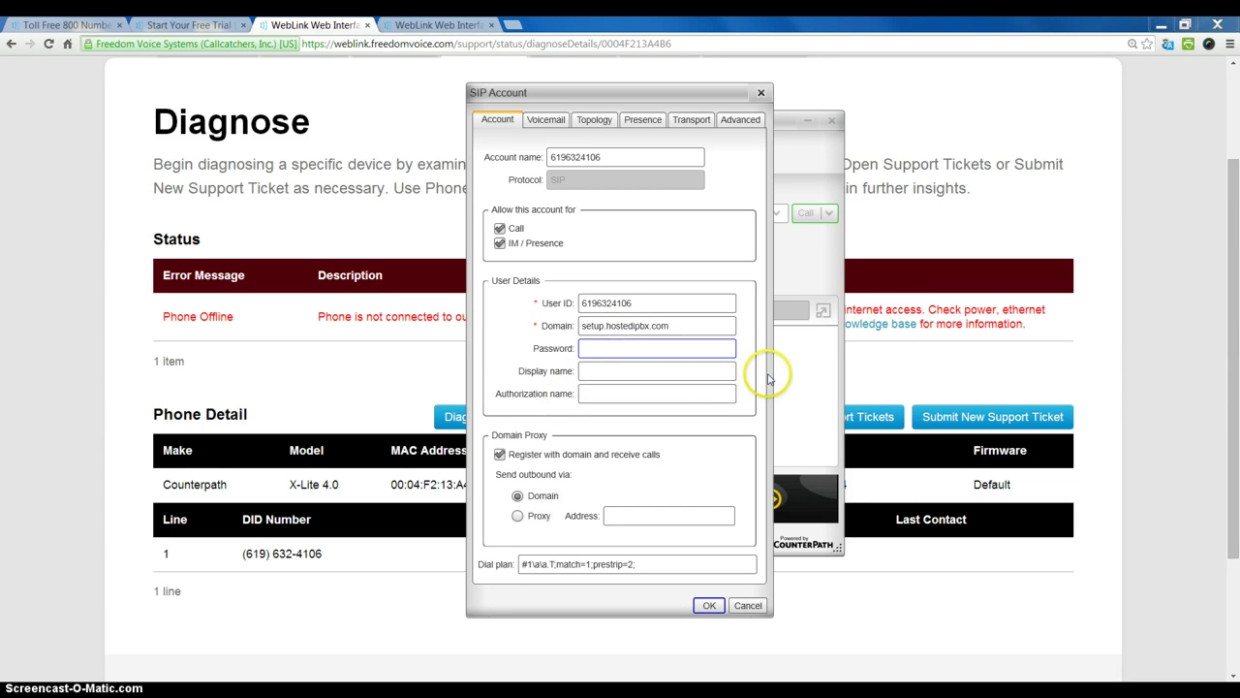
click(907, 372)
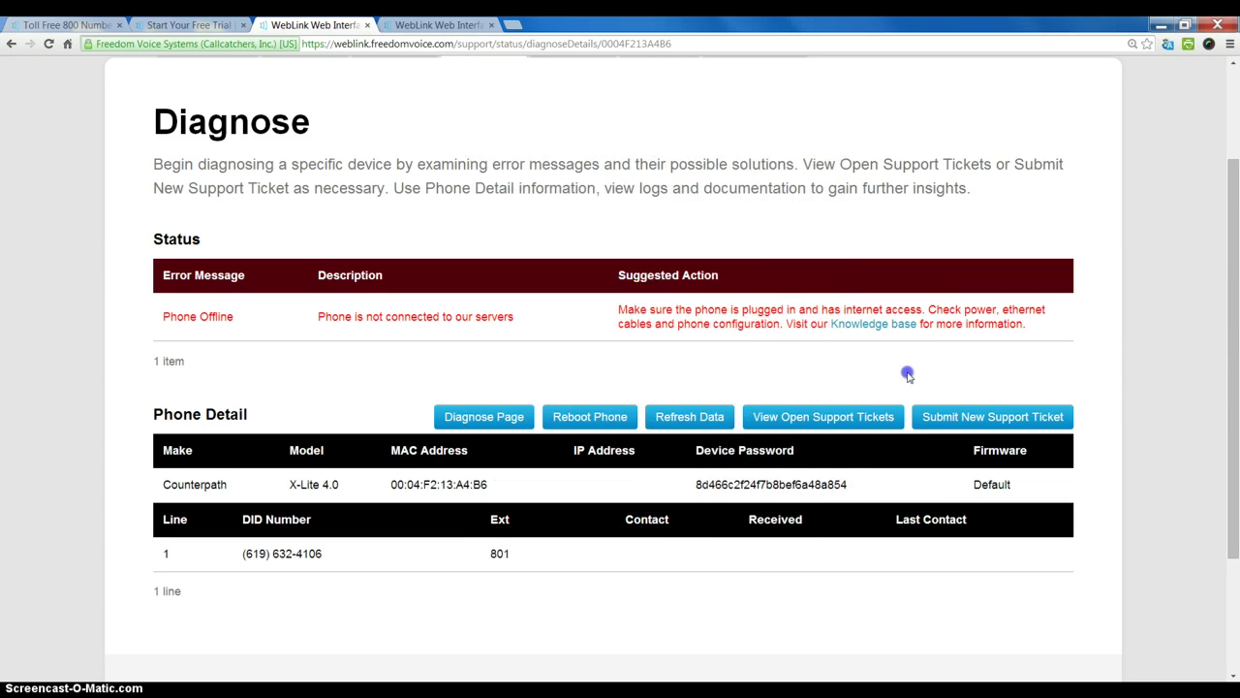
double_click(748, 482)
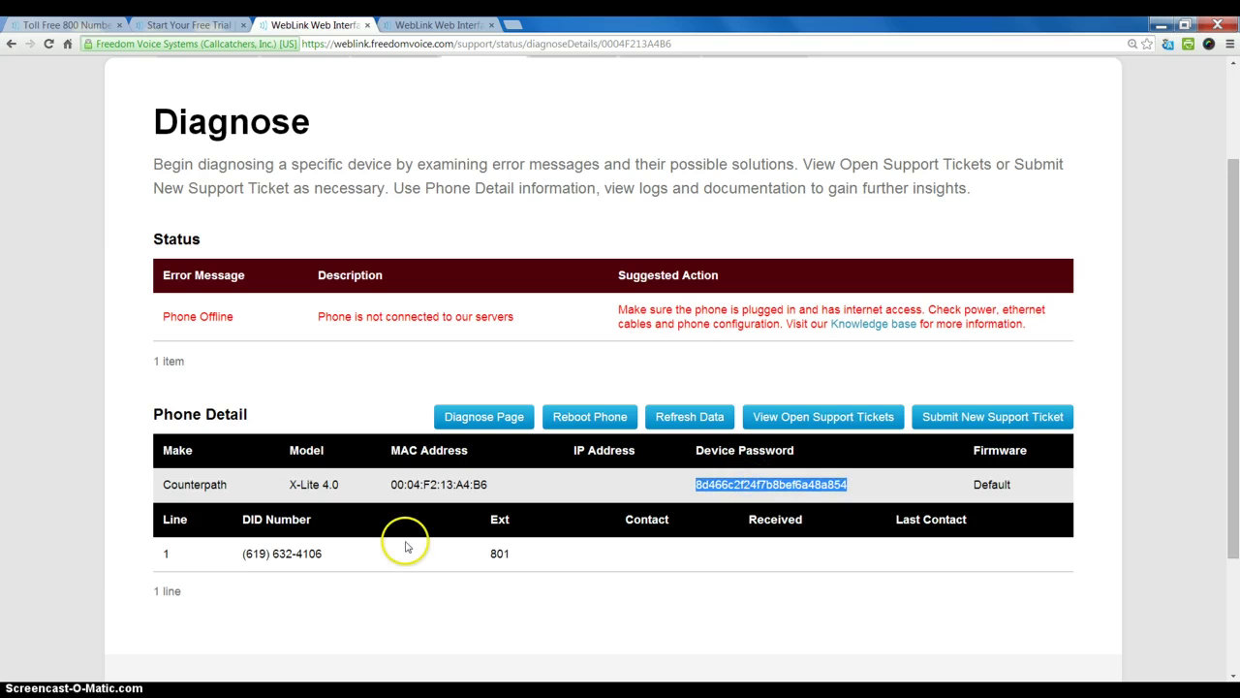
key(alt+Tab)
click(644, 346)
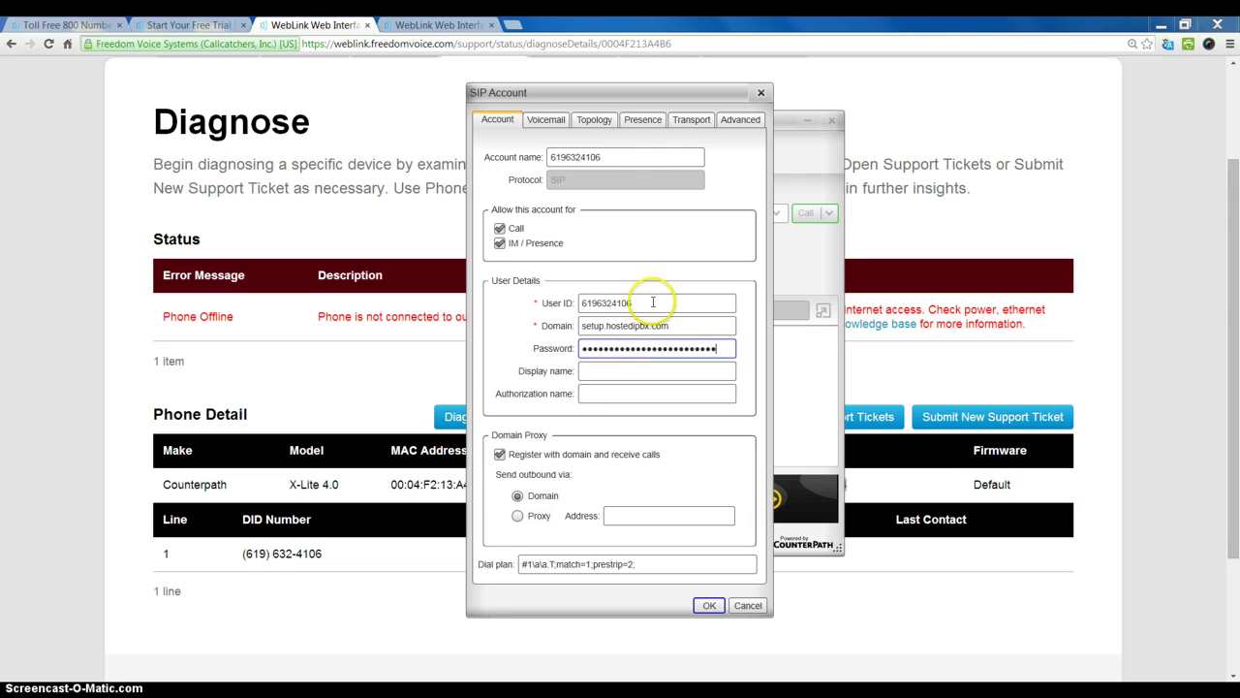
- Enter the user's full name as display name and the DID number as authorization name, and save the SIP account
click(555, 306)
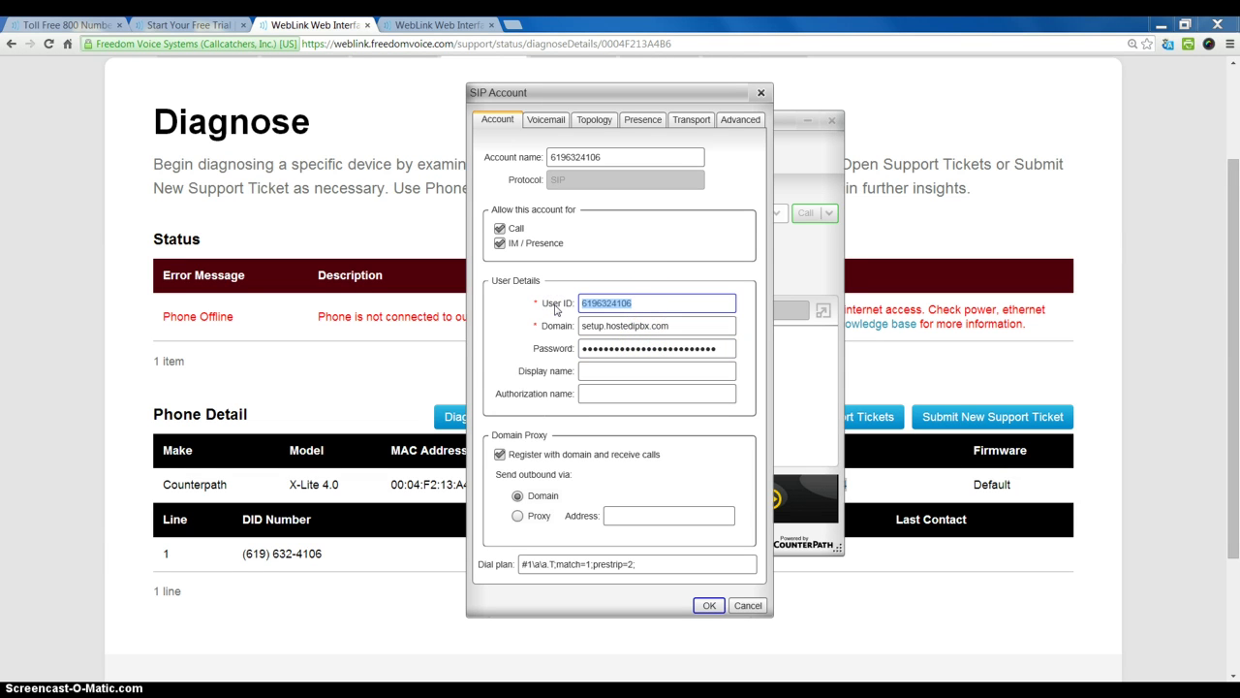
click(628, 302)
click(600, 372)
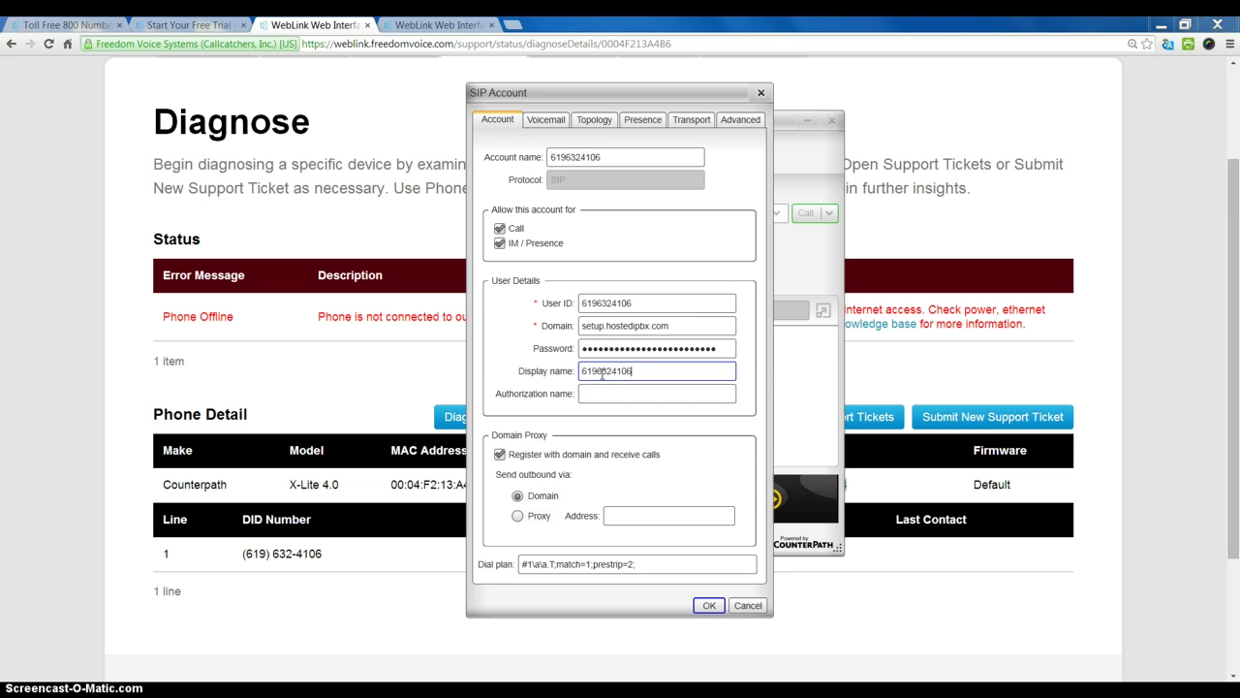
drag(630, 371, 492, 364)
drag(514, 359, 614, 395)
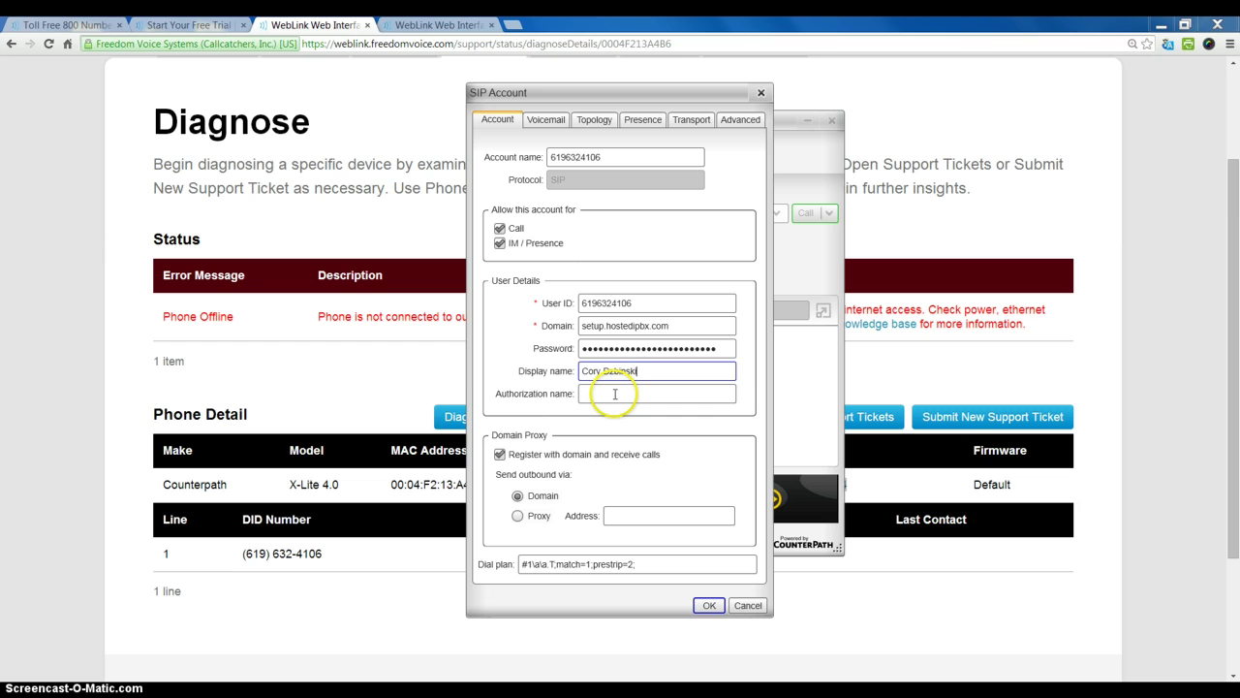
click(614, 393)
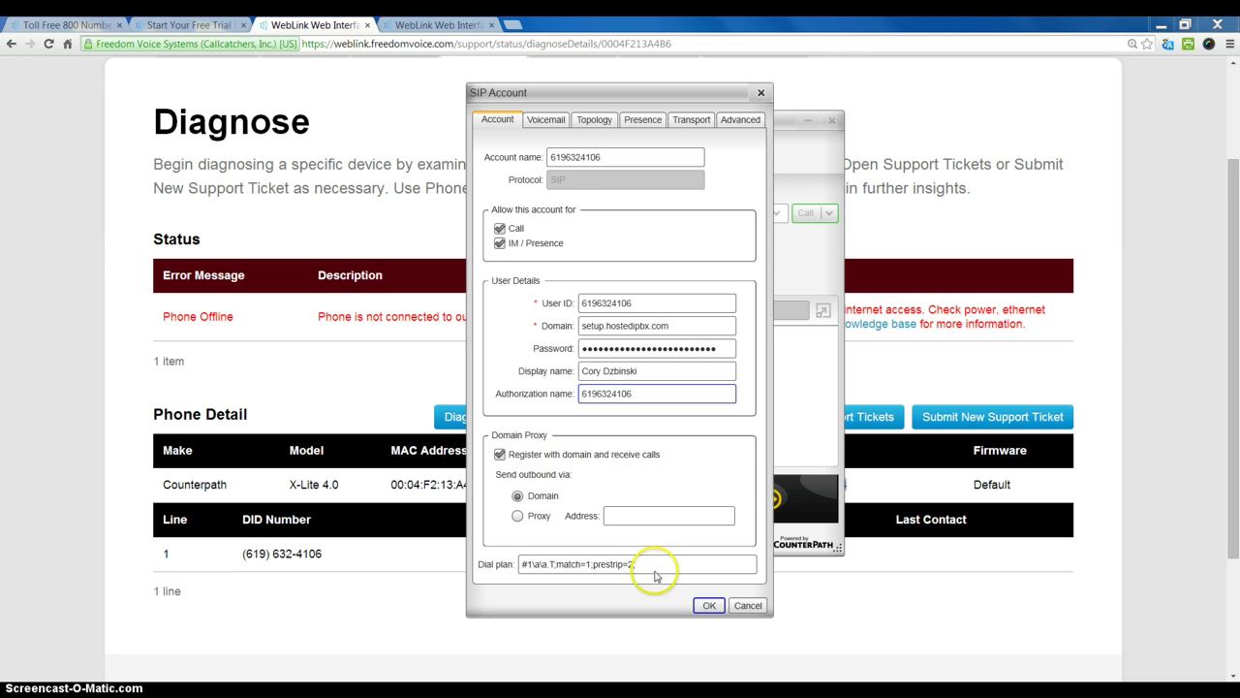
click(708, 605)
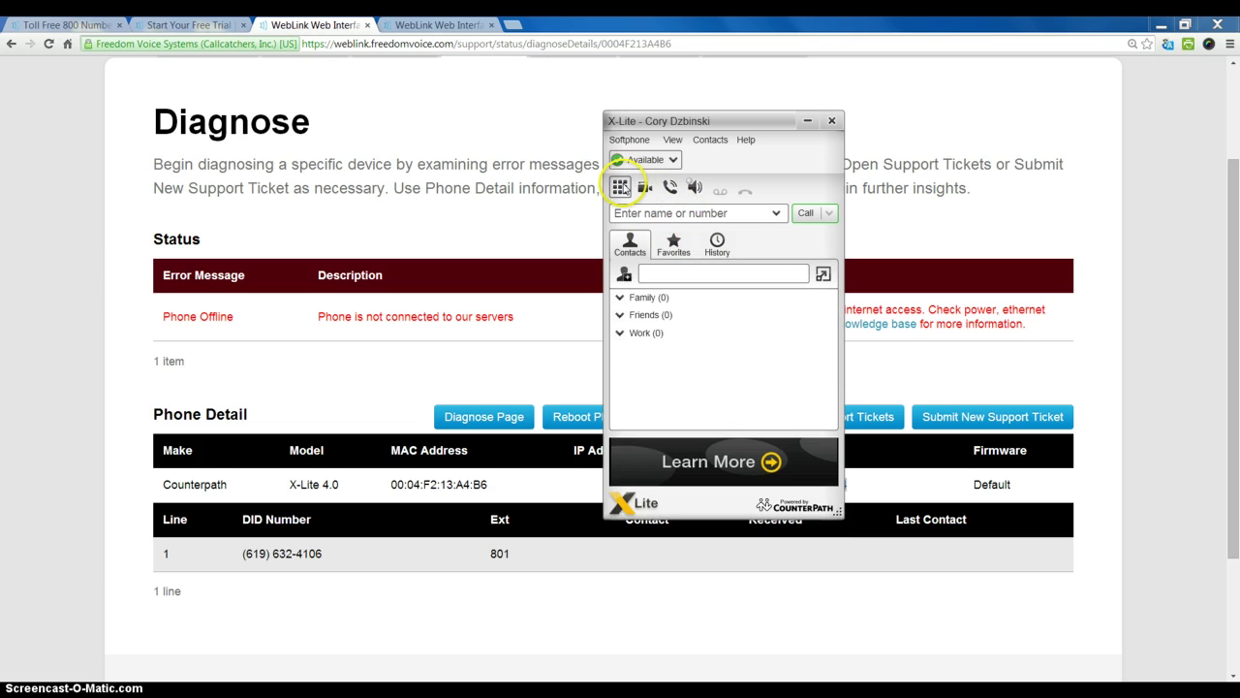
- Show the X-Lite dial pad, dial a toll-free number with the prefix 1 and place the call
click(621, 189)
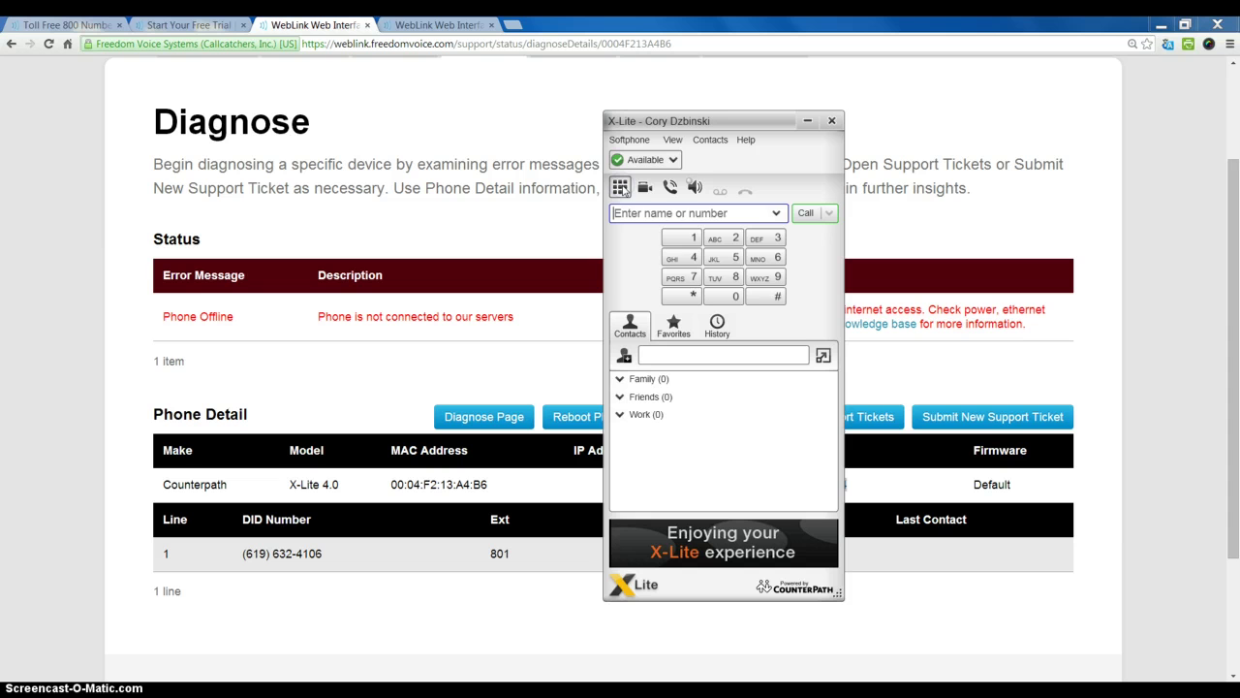
click(683, 238)
click(730, 279)
click(732, 300)
click(733, 300)
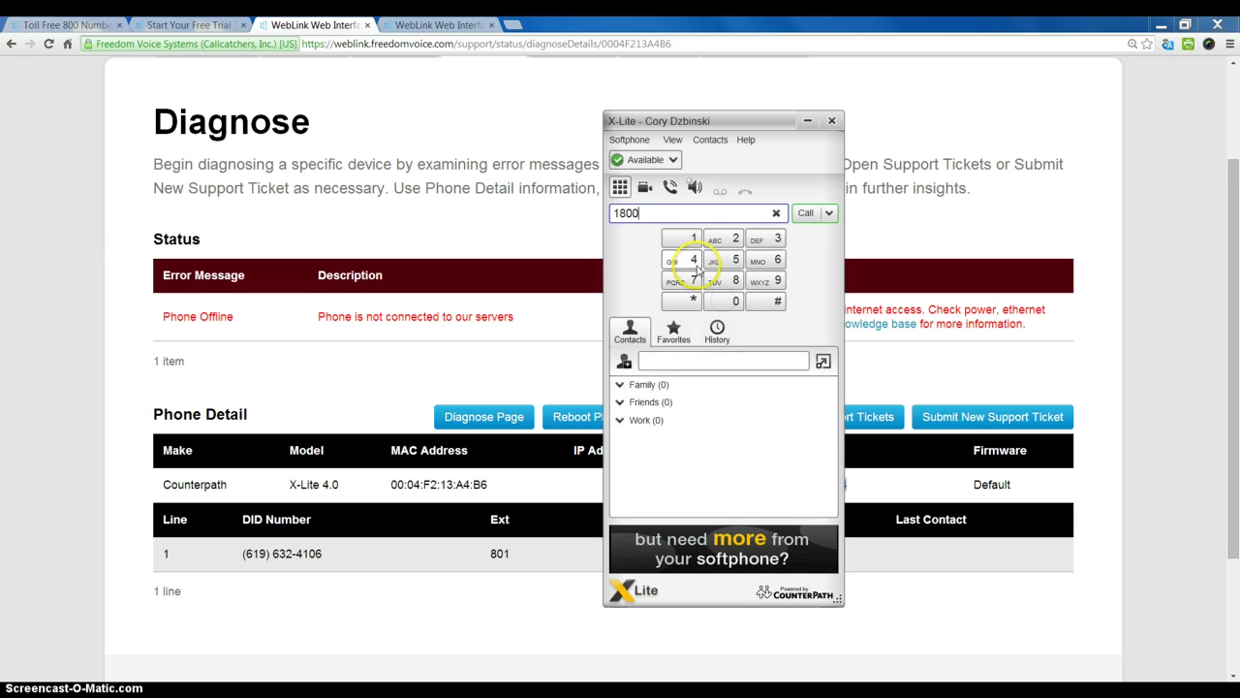
click(691, 261)
click(685, 280)
click(685, 280)
click(683, 239)
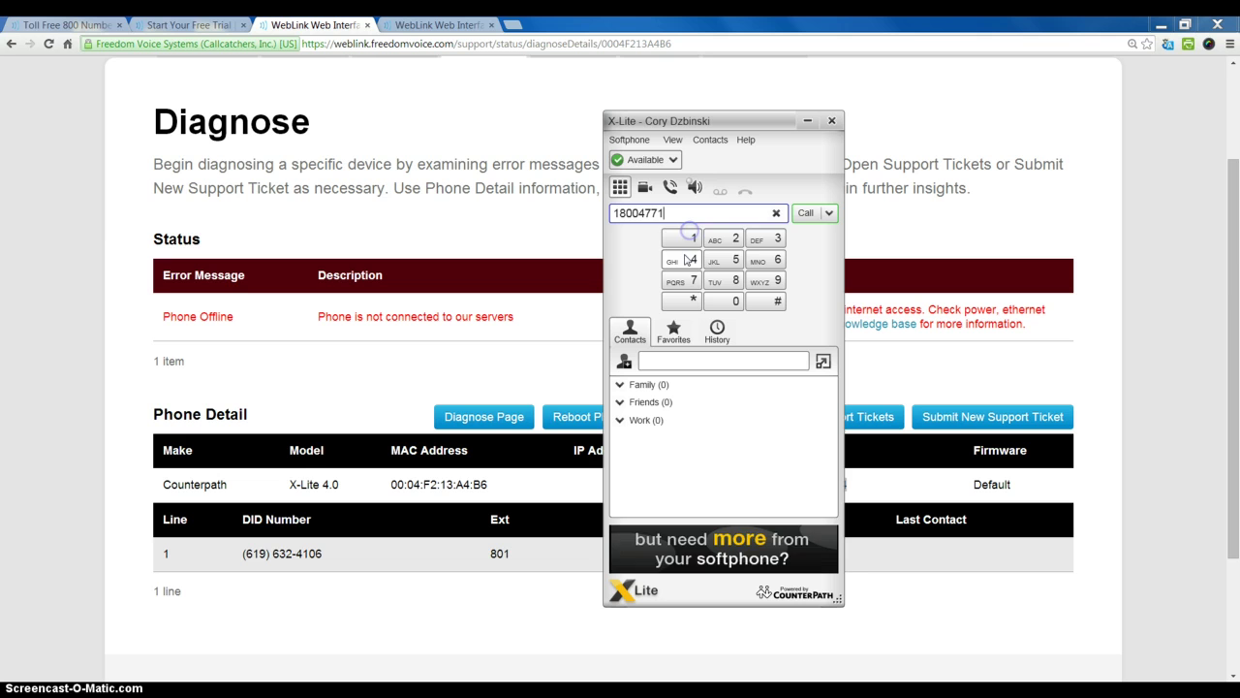
click(683, 259)
click(682, 280)
click(805, 213)
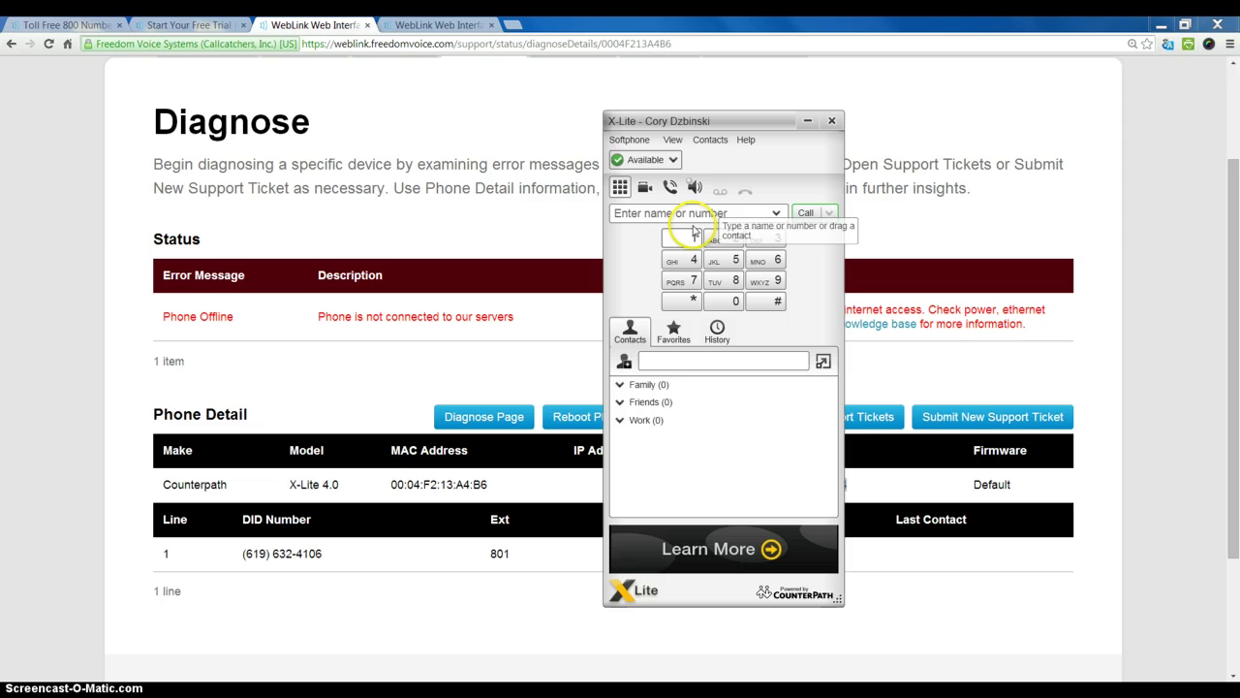
- Dial the phone number shown in the WebLink account header with the prefix 1 and place a test call
click(686, 239)
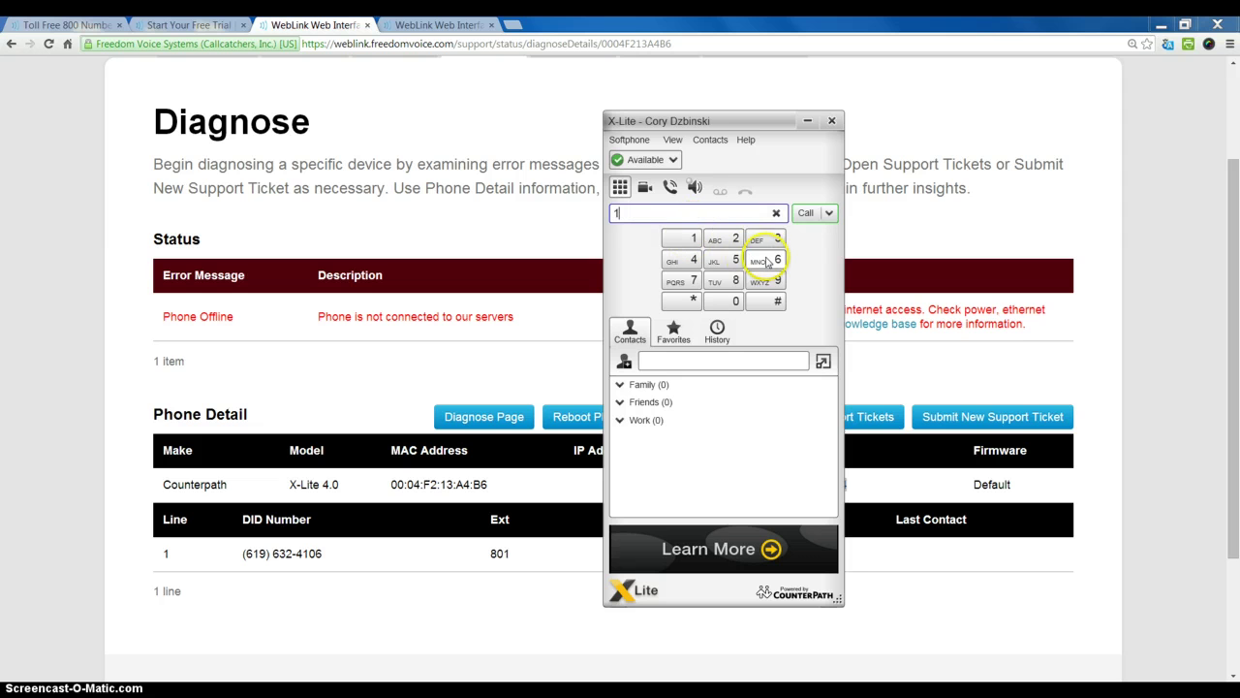
click(768, 260)
click(686, 239)
click(768, 282)
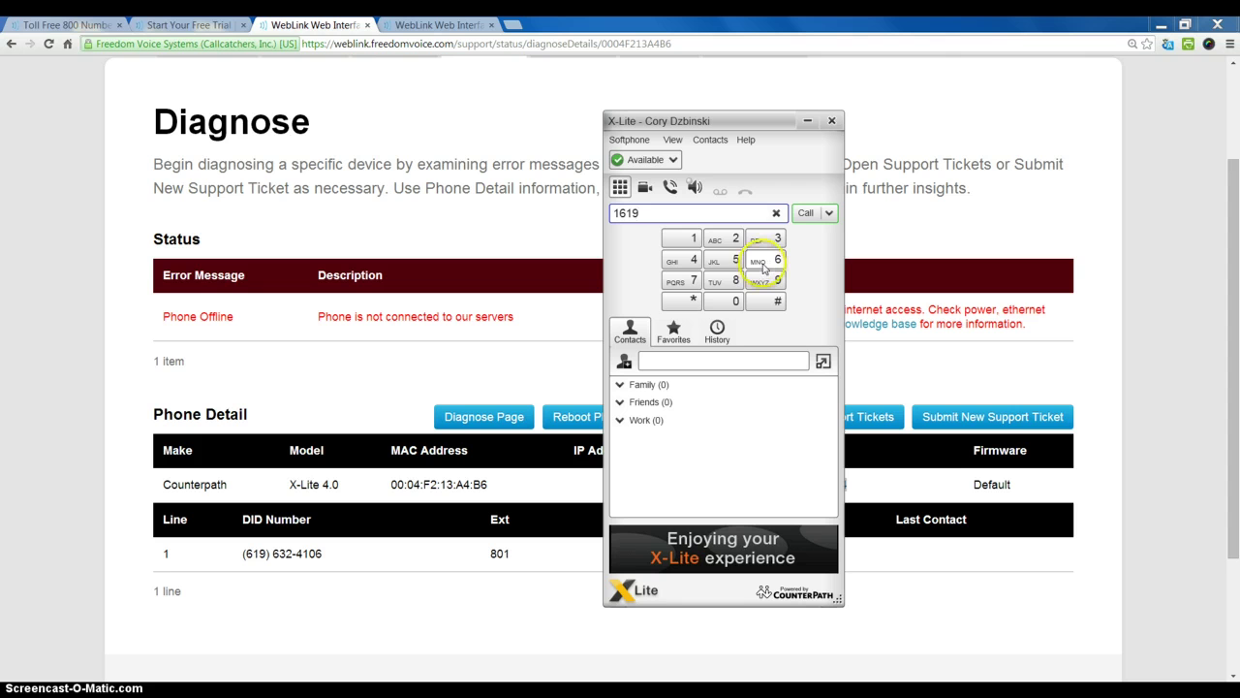
click(764, 263)
click(727, 281)
click(686, 259)
click(769, 238)
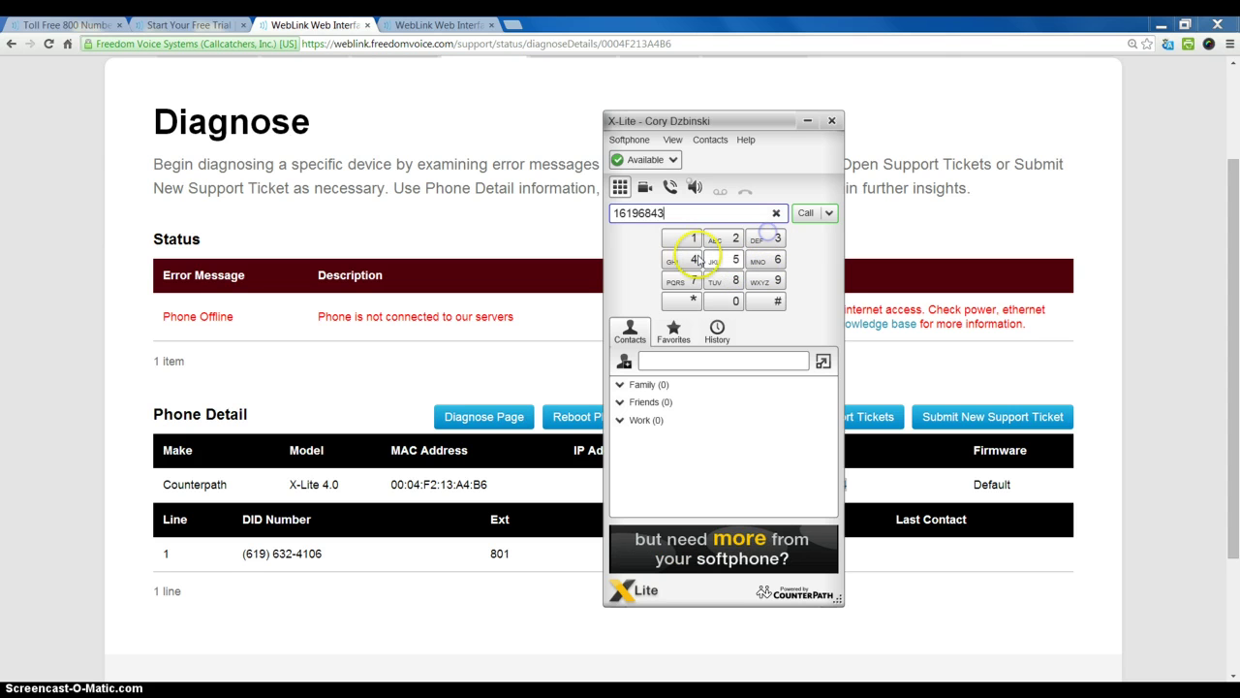
click(727, 281)
click(727, 281)
click(686, 259)
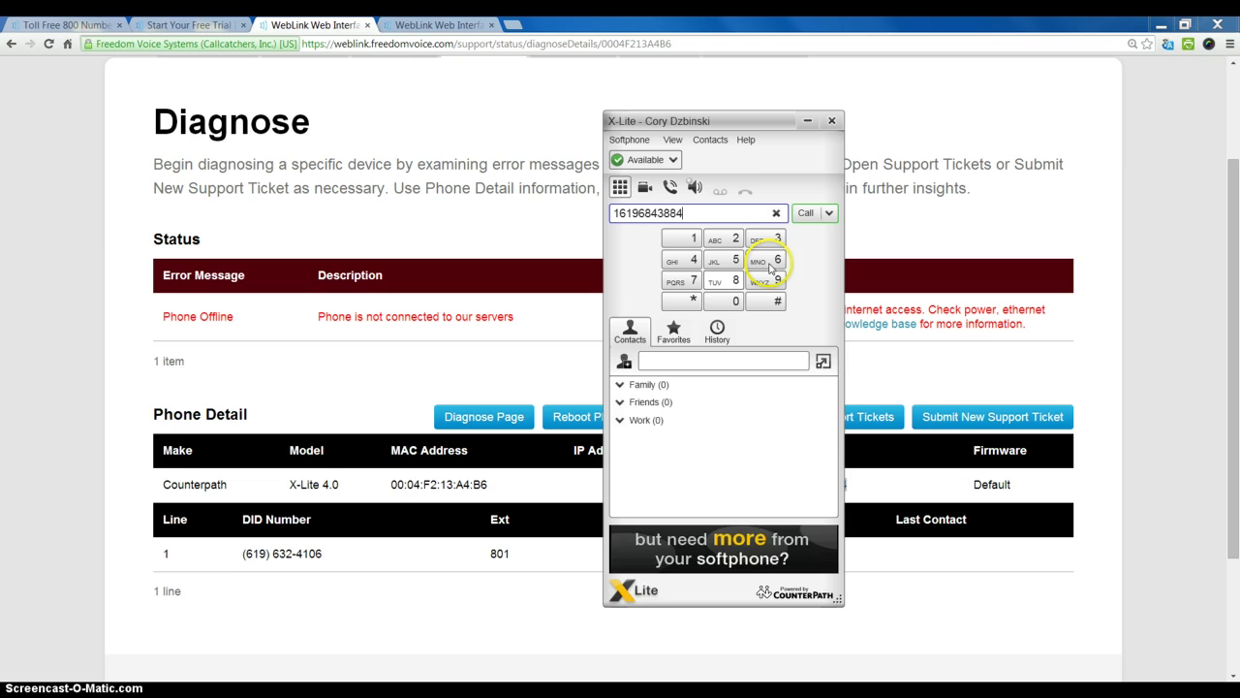
click(805, 213)
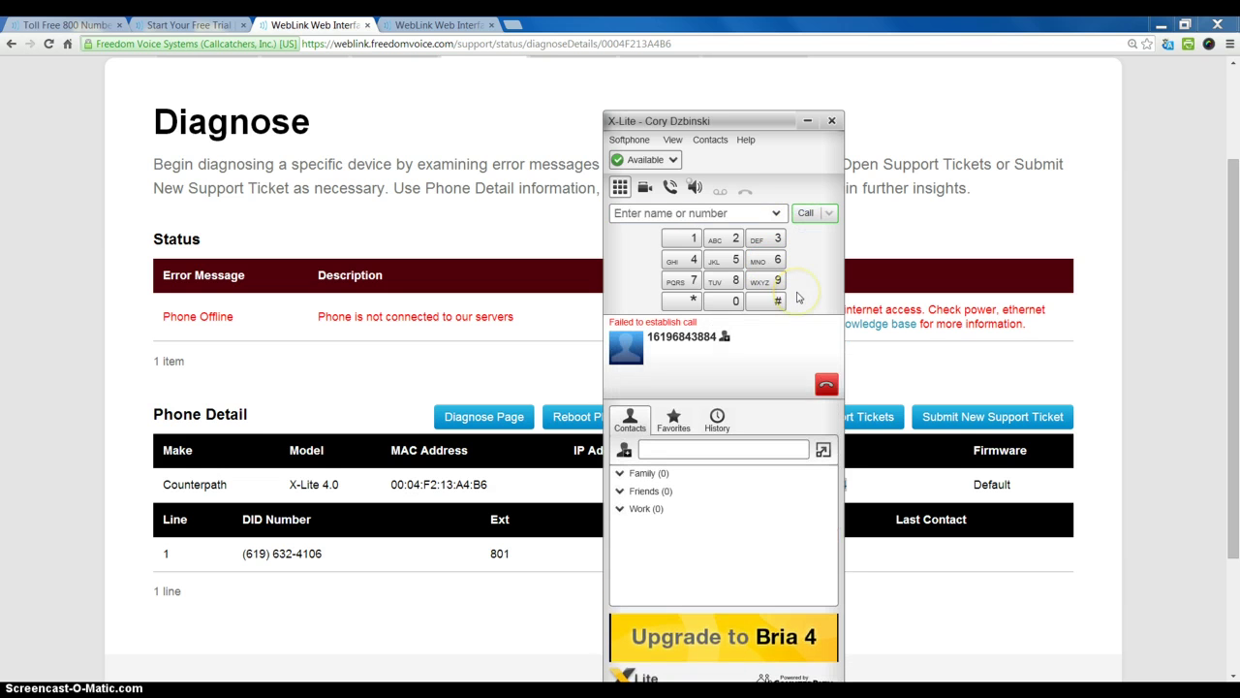
- Hang up the previous call, then place a test call to a toll-free number with the prefix 1 and end it
click(827, 385)
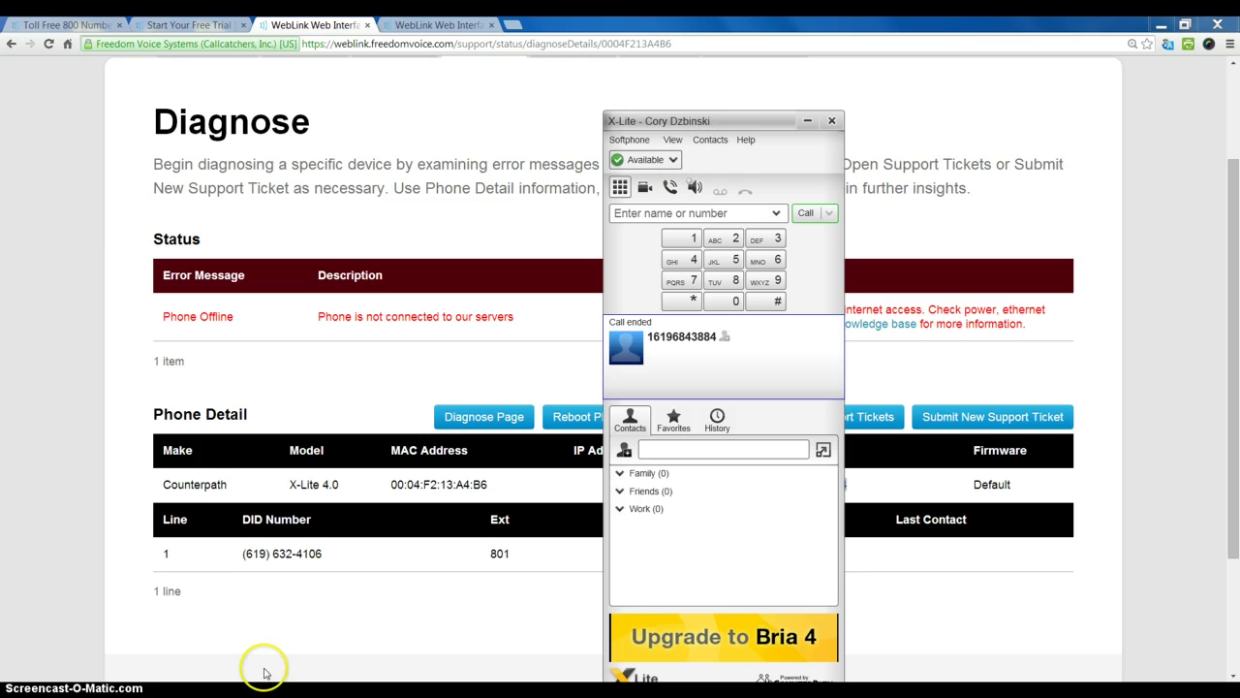
click(676, 242)
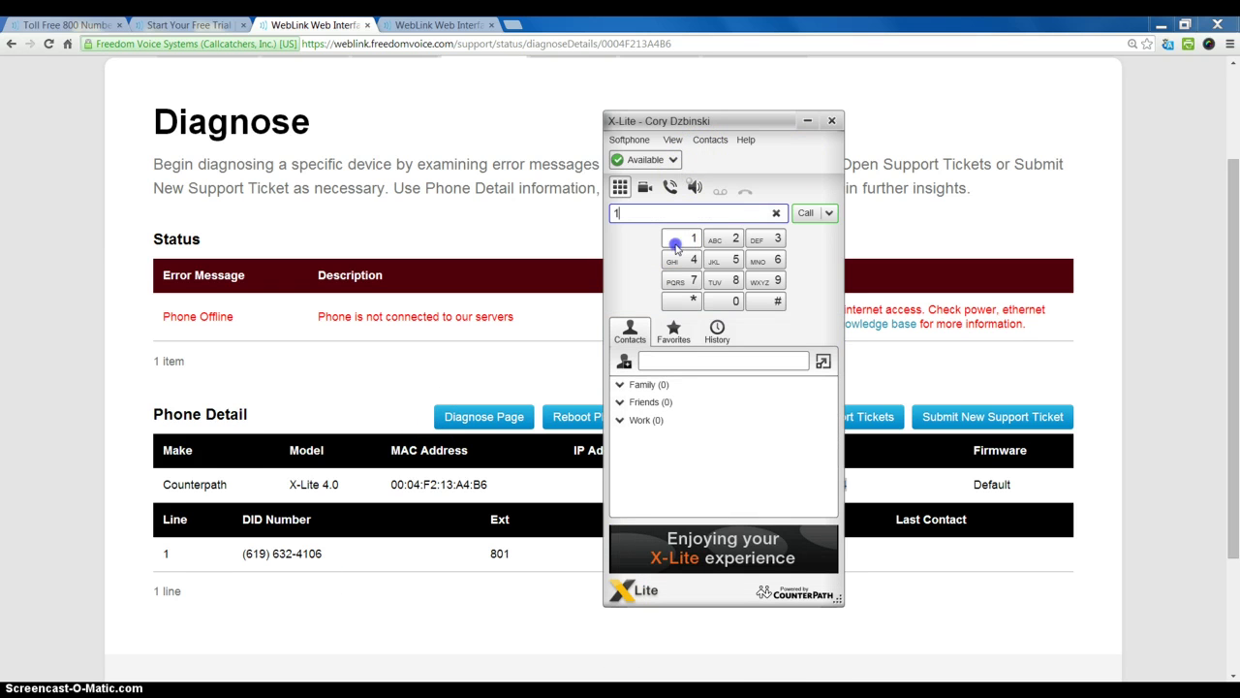
click(719, 283)
click(728, 300)
click(729, 300)
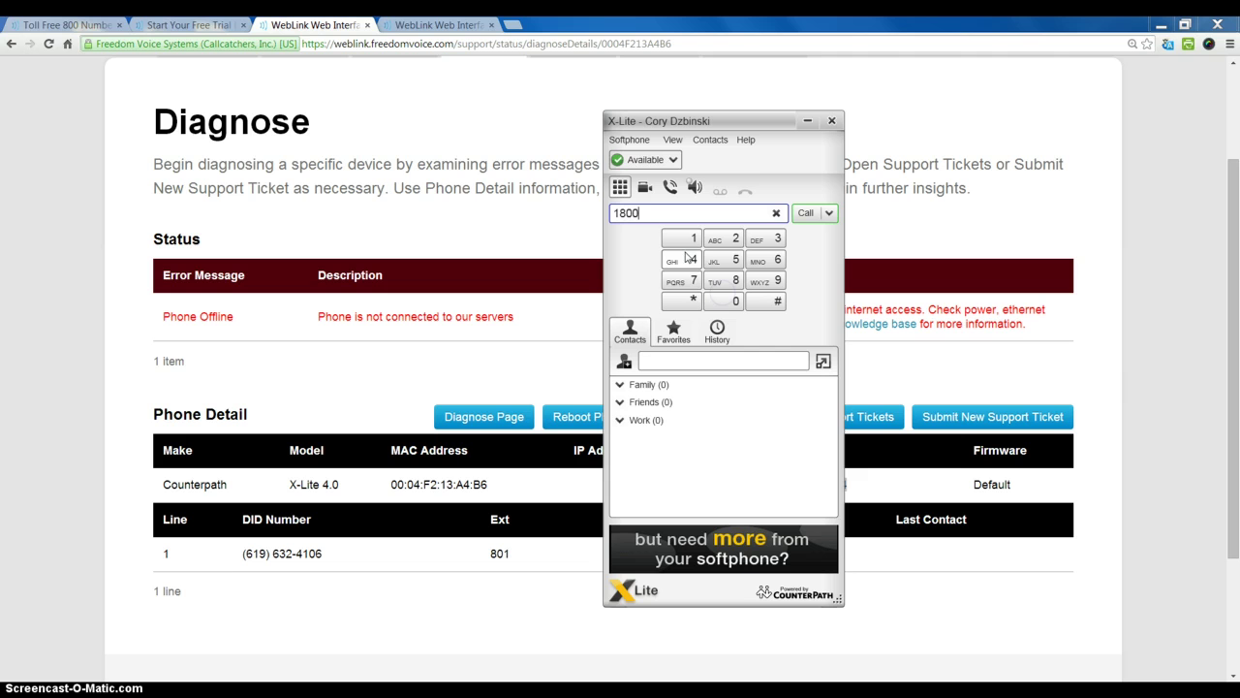
click(681, 259)
click(682, 280)
click(682, 280)
click(687, 241)
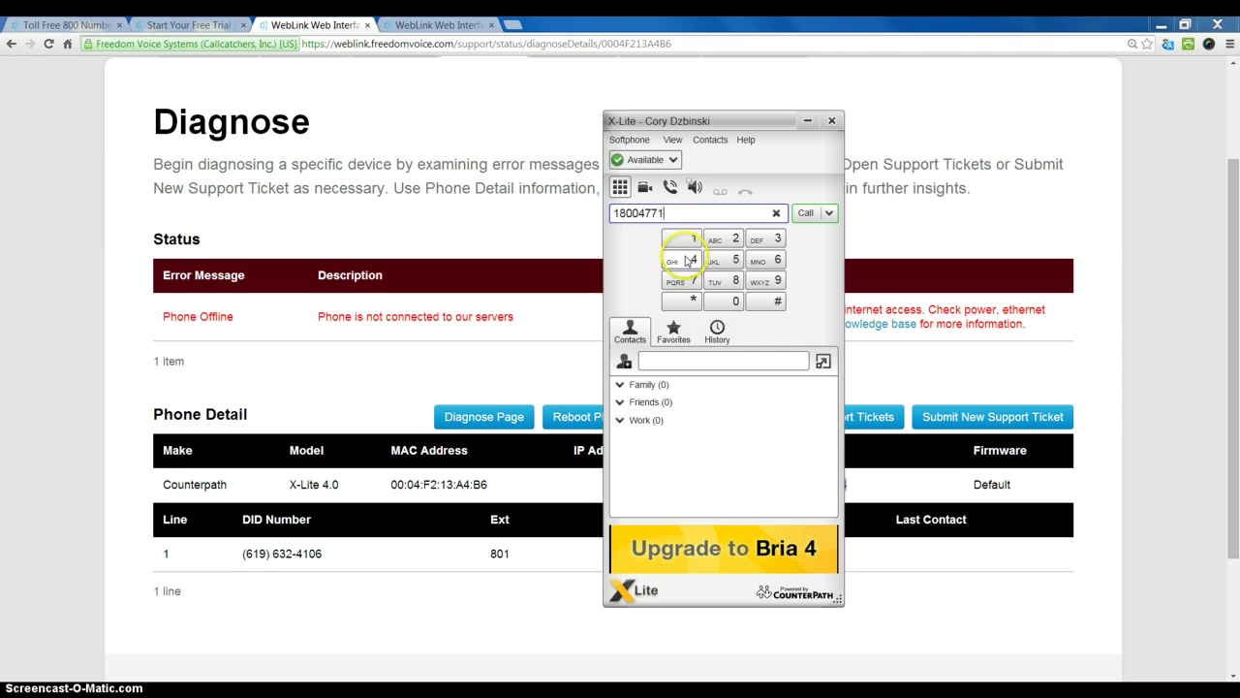
click(684, 260)
click(805, 213)
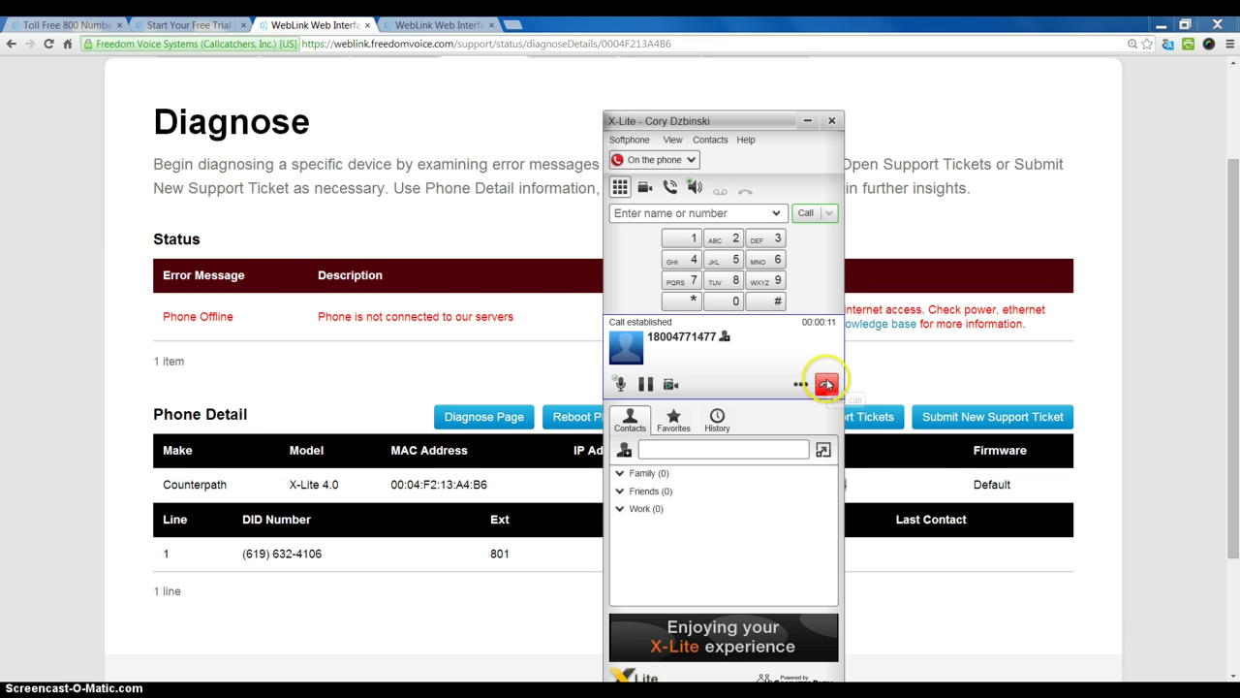
click(826, 384)
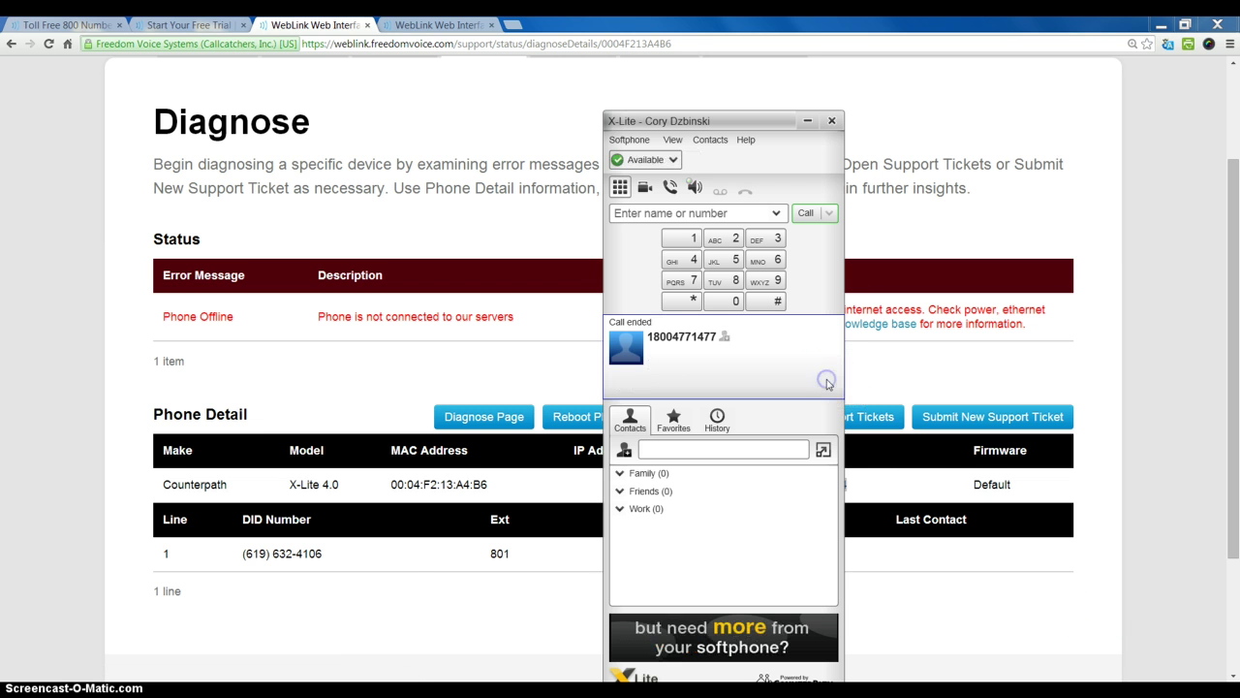
- Switch back to WebLink in the browser and open the Diagnose Phones page of the support section
click(538, 230)
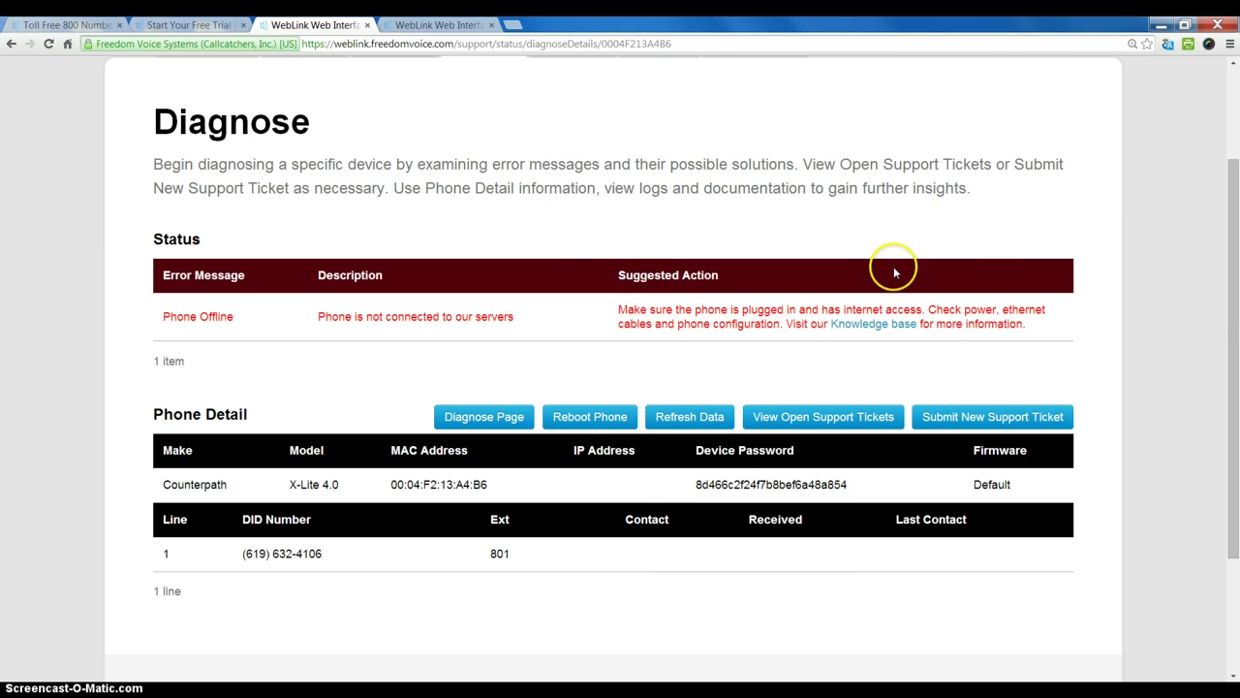
drag(1228, 324, 1228, 260)
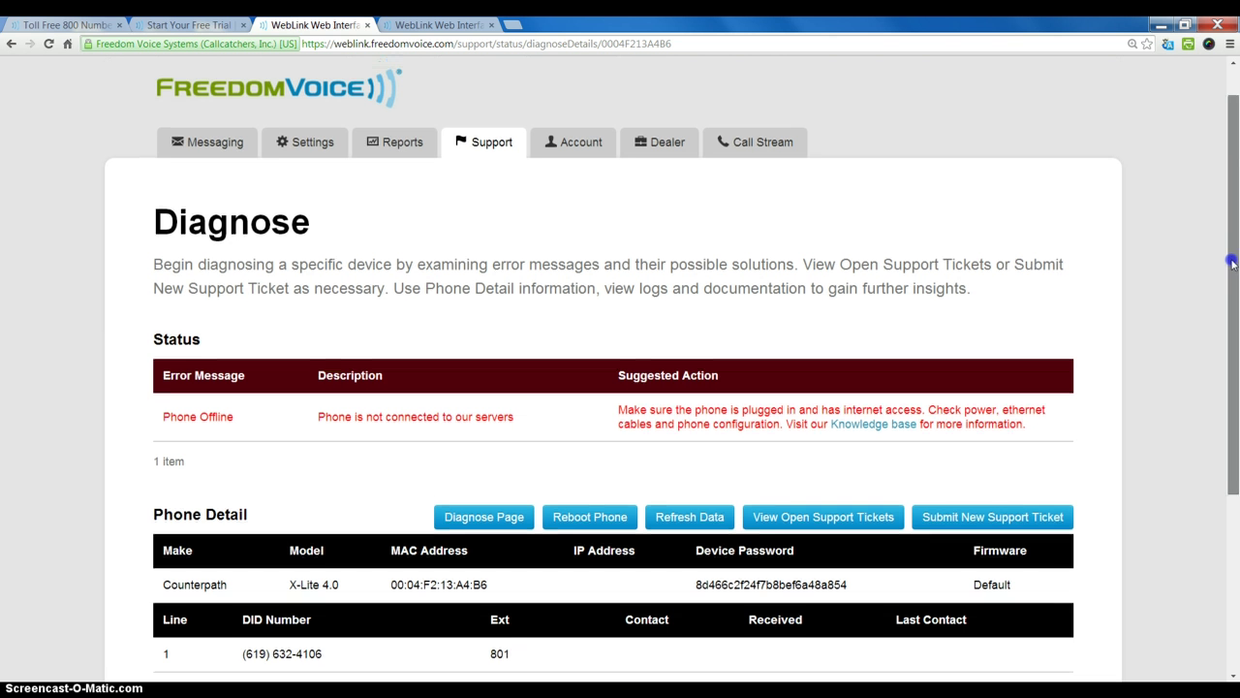
click(482, 145)
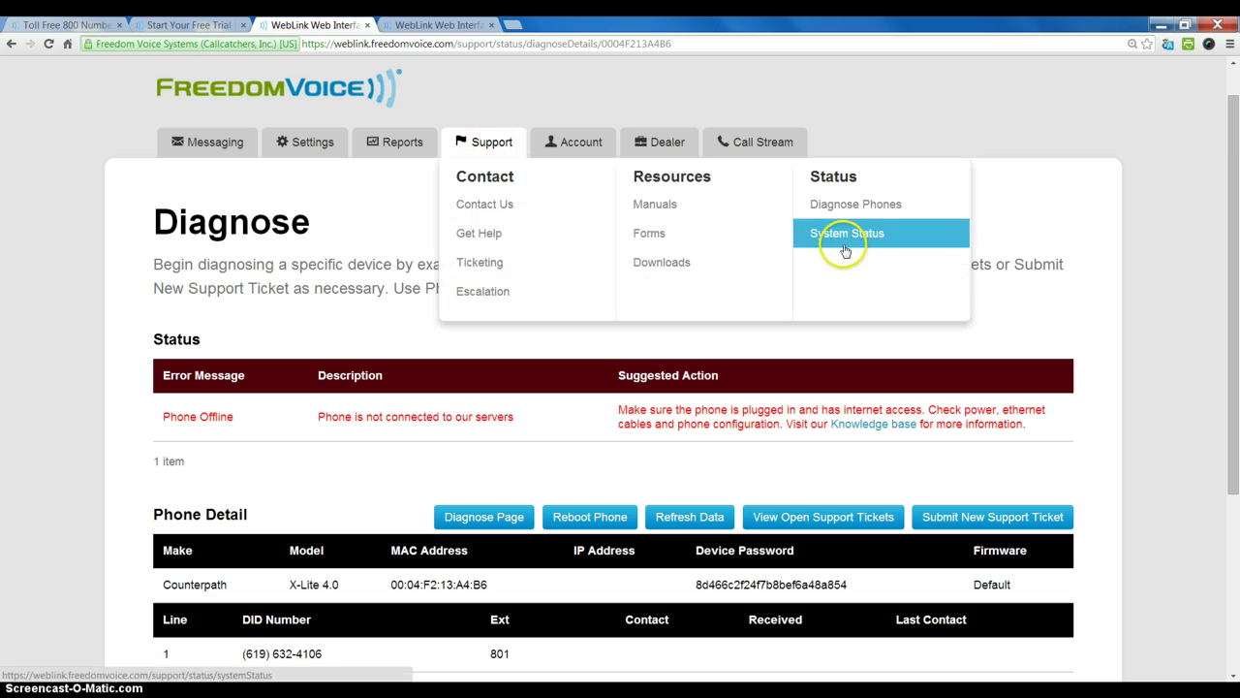
click(884, 207)
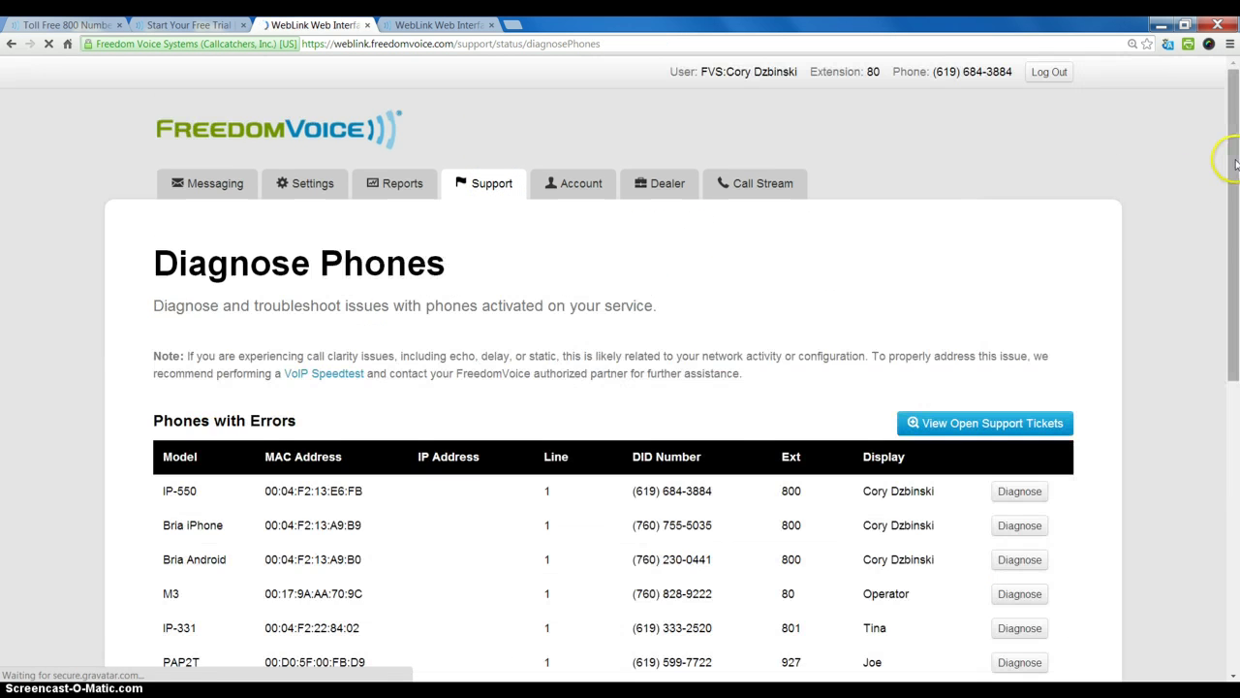
- Diagnose the IP-550 phone in the list of phones with errors and review its status, phone details and logs
drag(1235, 164, 1236, 271)
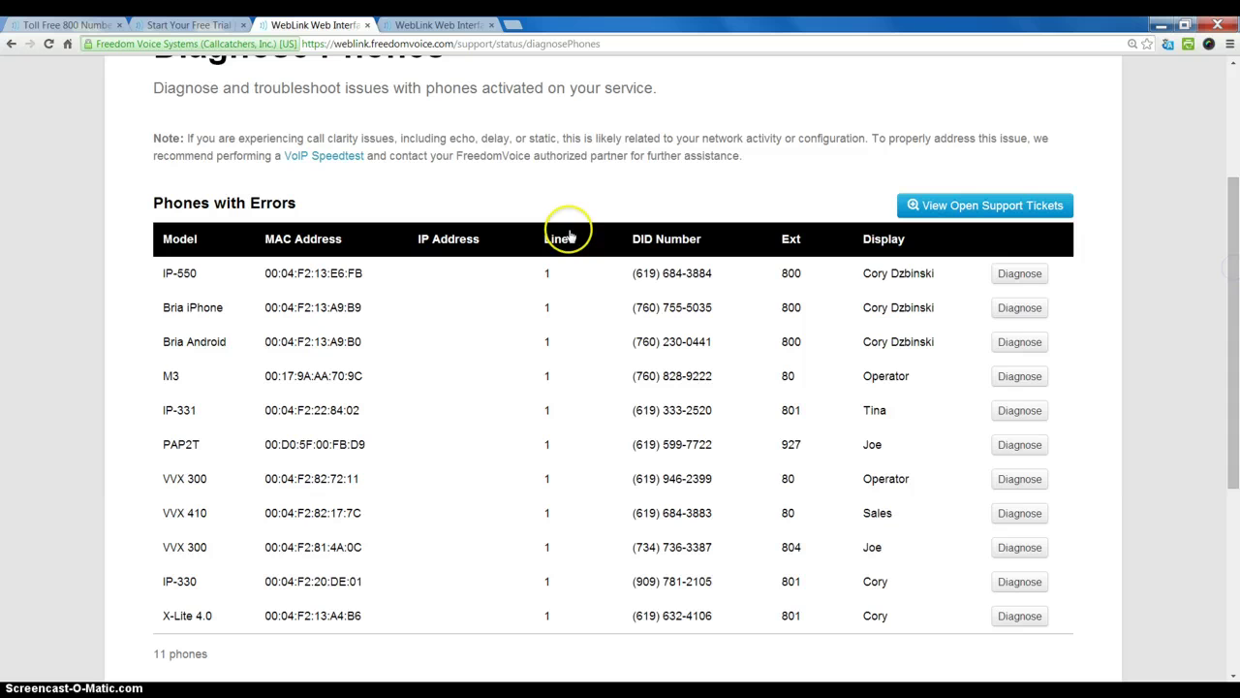
click(1022, 274)
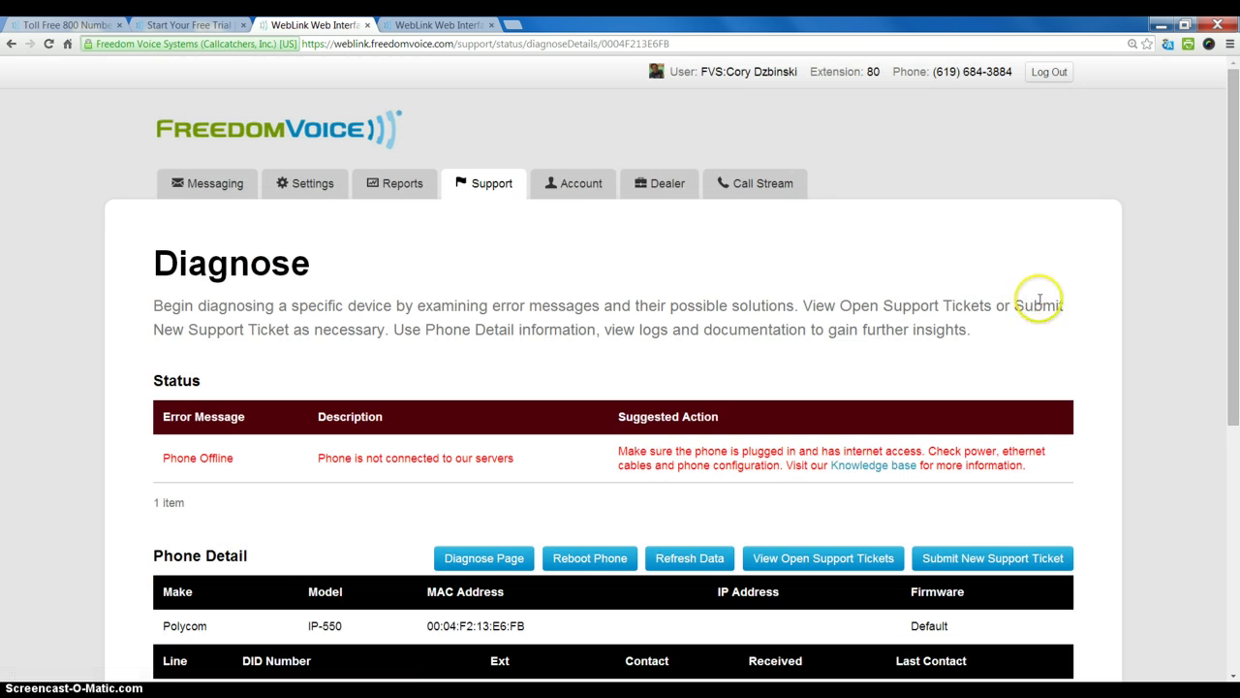
drag(1225, 202, 1228, 343)
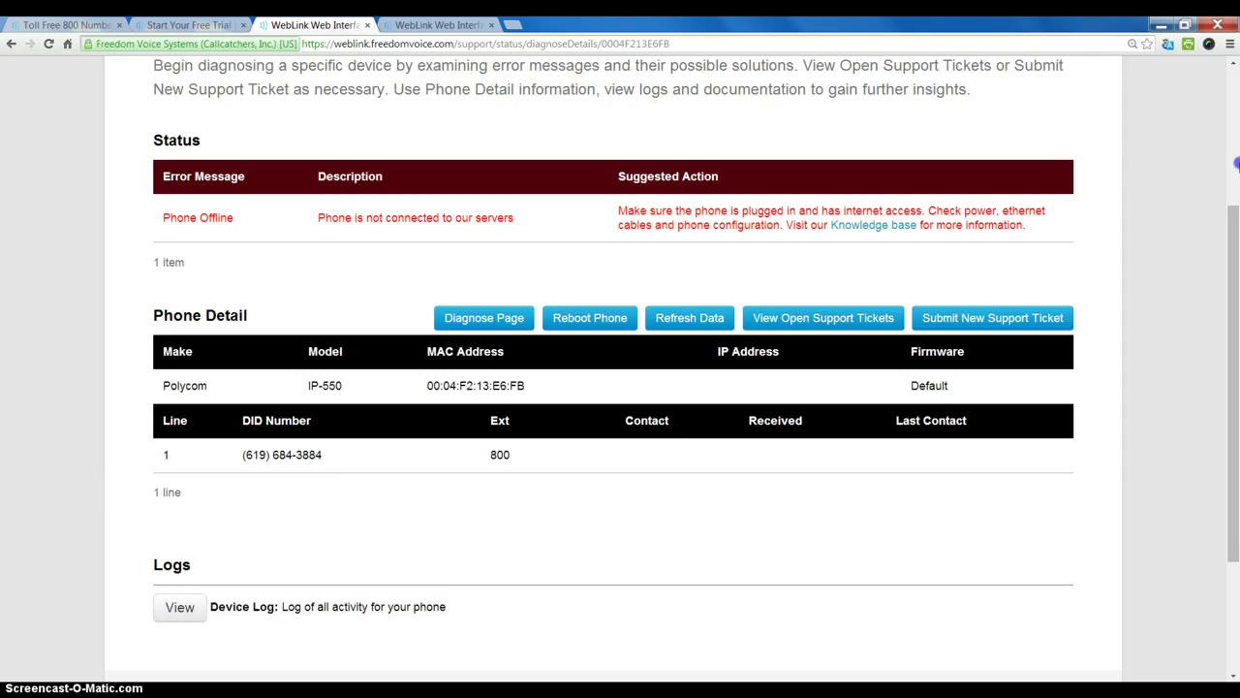
- Open the support Ticketing page, look over the ticket list and start creating a new ticket
click(1236, 164)
click(487, 183)
click(487, 306)
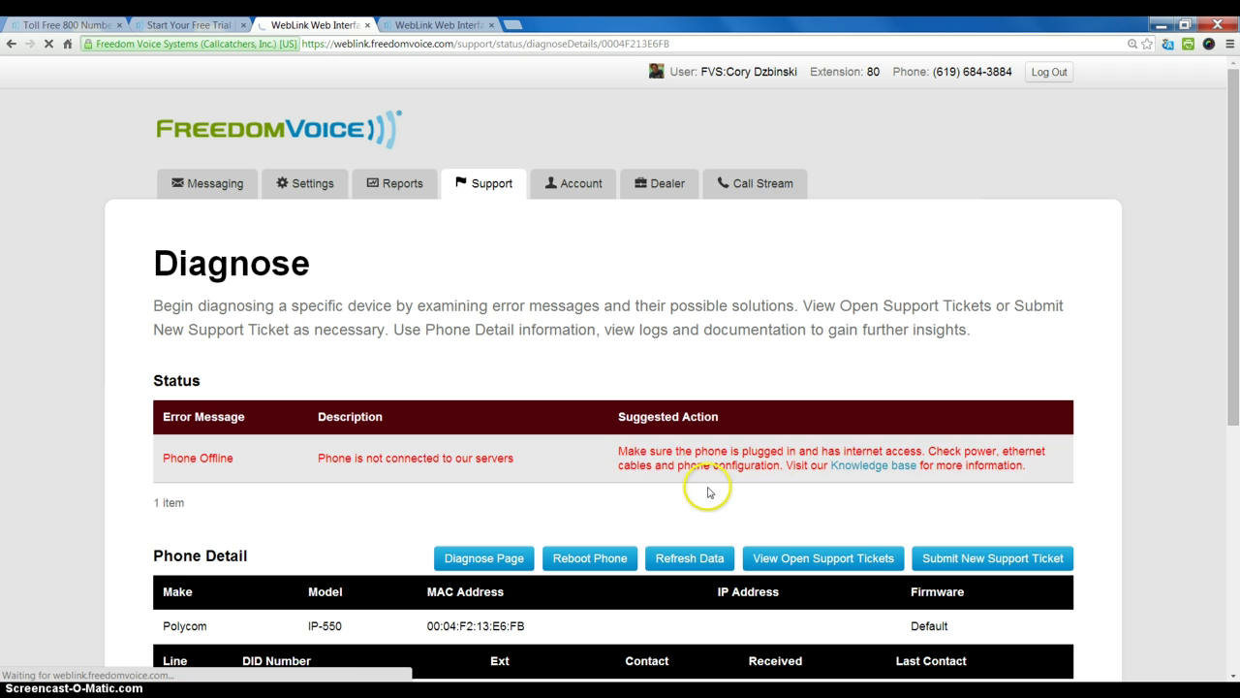
drag(1230, 200, 1237, 280)
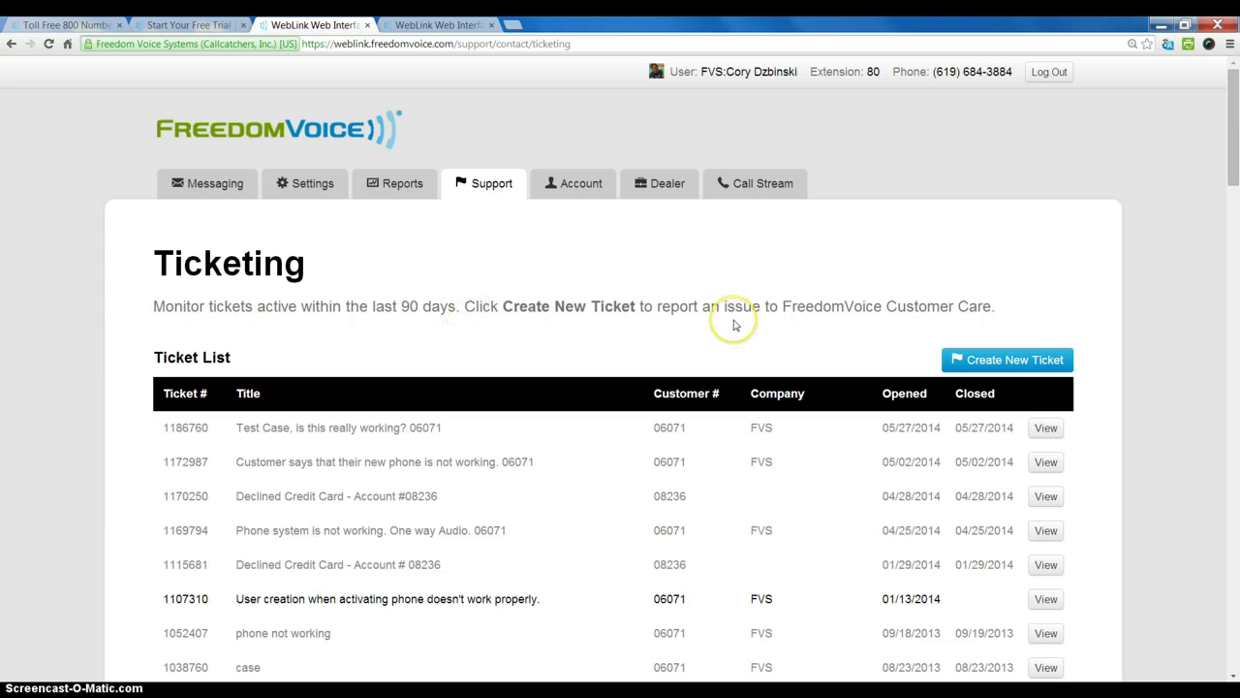
click(985, 364)
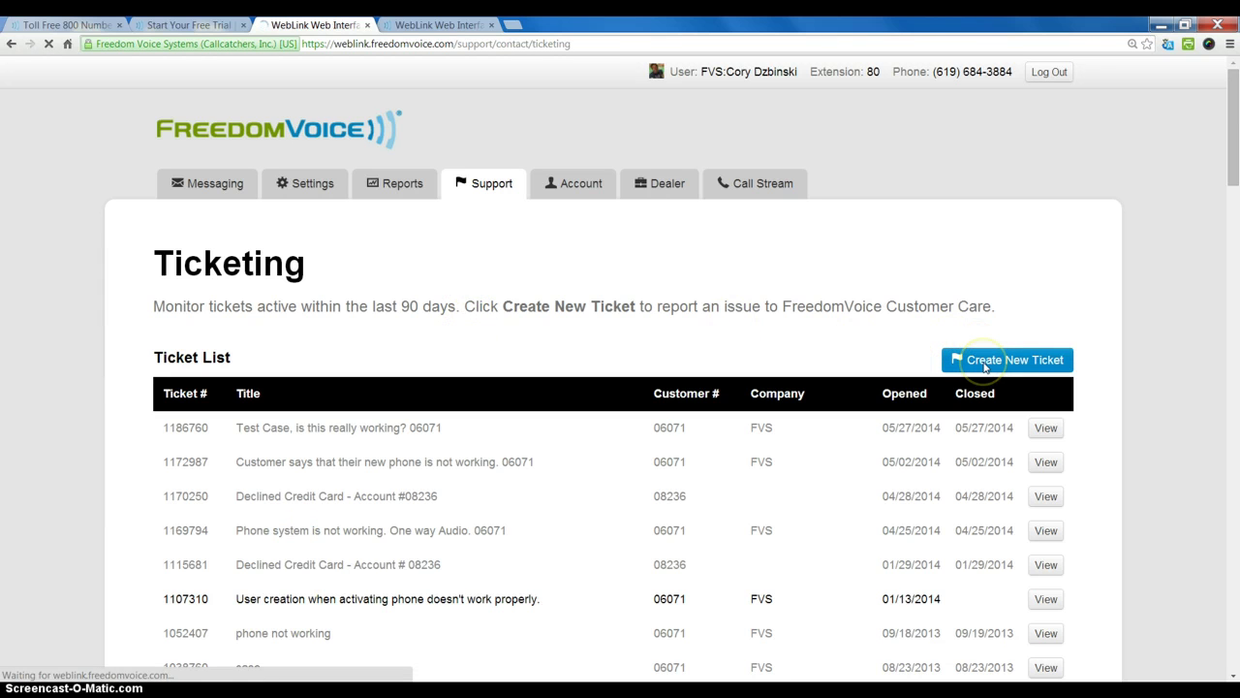